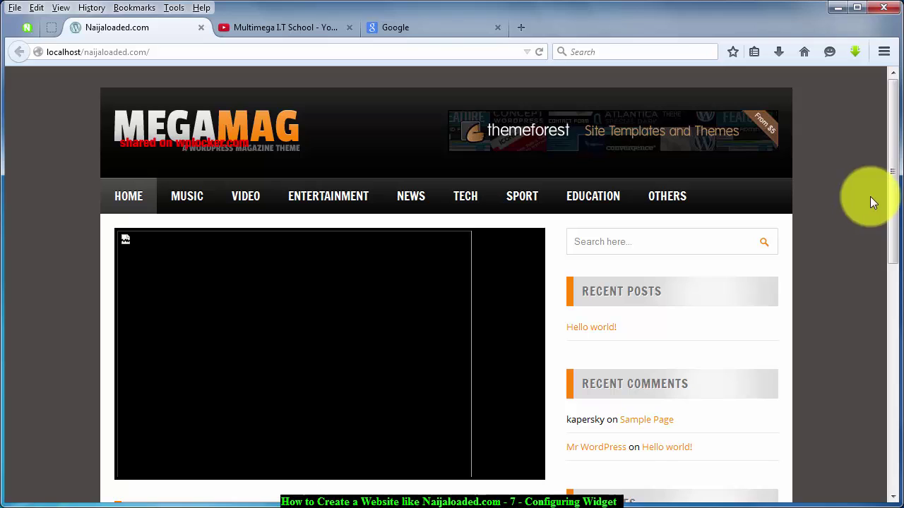
# Switch to the live Naijaloaded.com site and scroll through its homepage and sidebar, then back up.
pyautogui.scroll(-3, 750, 235)
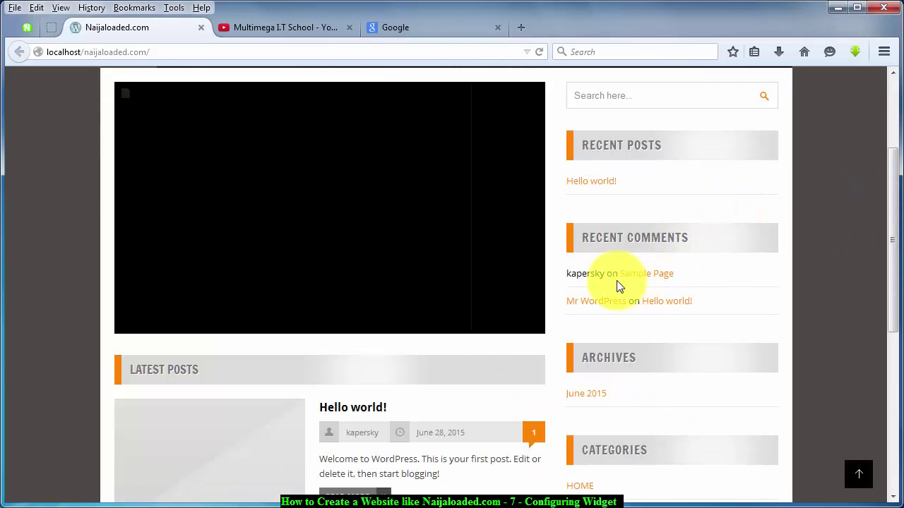
pyautogui.click(27, 31)
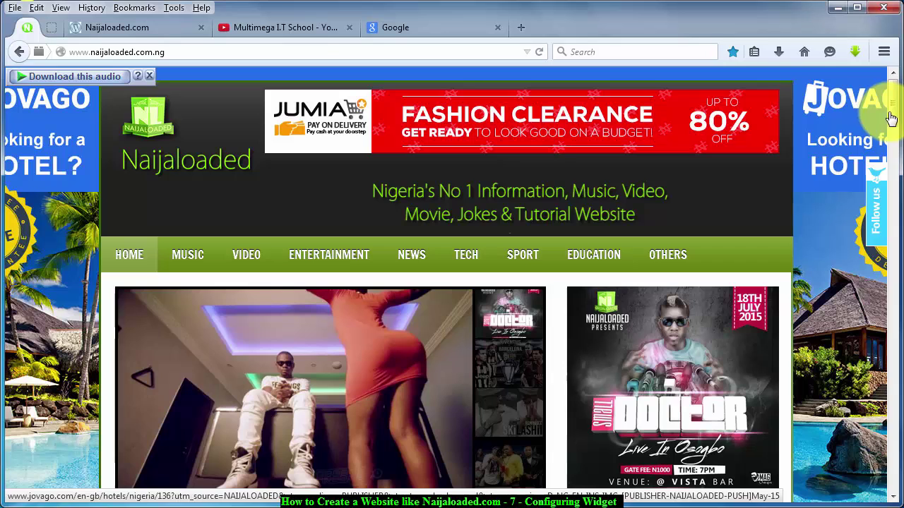
pyautogui.moveTo(892, 120); pyautogui.dragTo(896, 164)
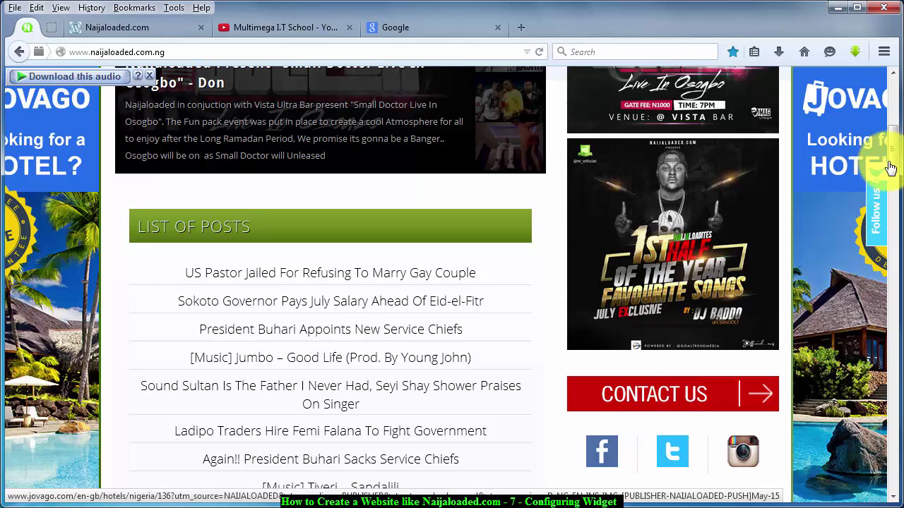
pyautogui.moveTo(894, 185)
pyautogui.mouseDown()
pyautogui.moveTo(895, 244)
pyautogui.moveTo(895, 201)
pyautogui.mouseUp()
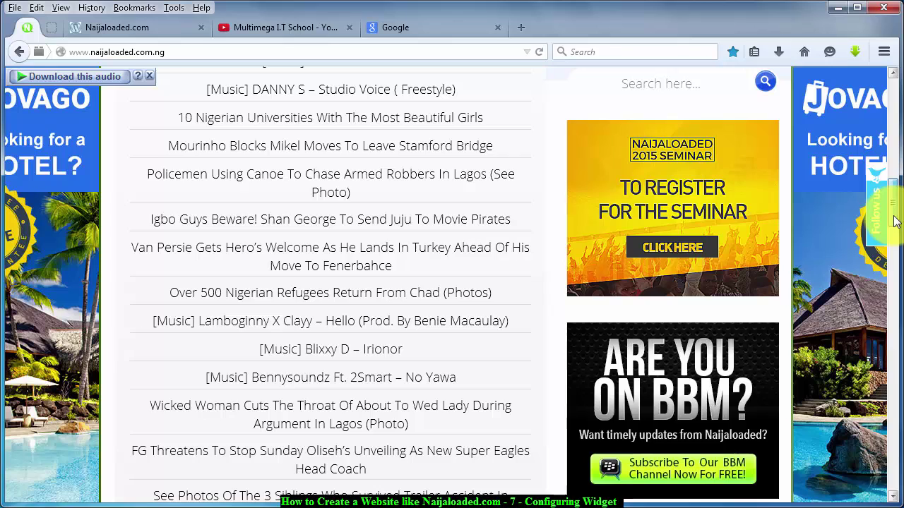
pyautogui.scroll(-2, 896, 271)
pyautogui.click(897, 277)
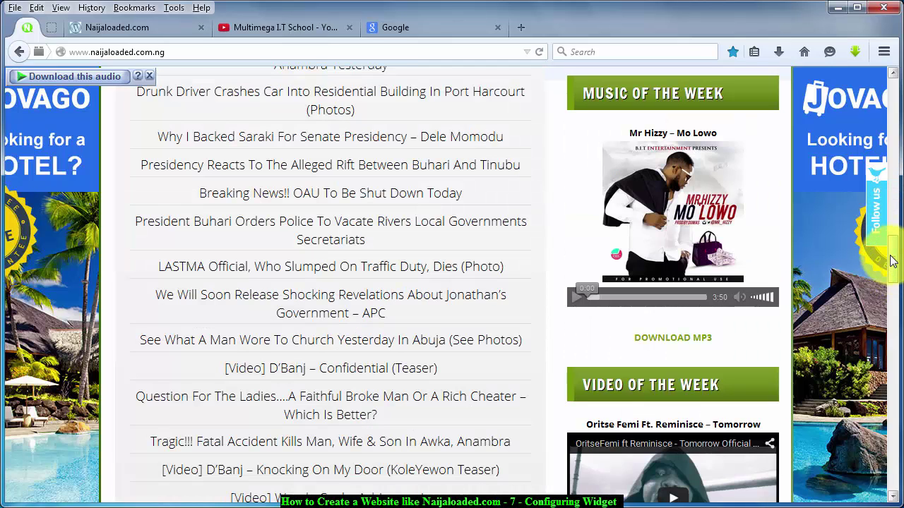
pyautogui.scroll(-5, 895, 272)
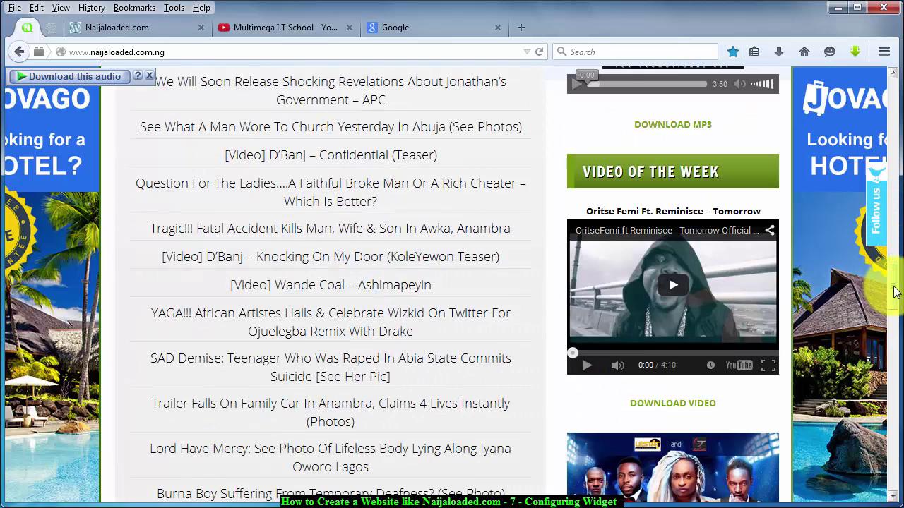
pyautogui.scroll(20, 895, 212)
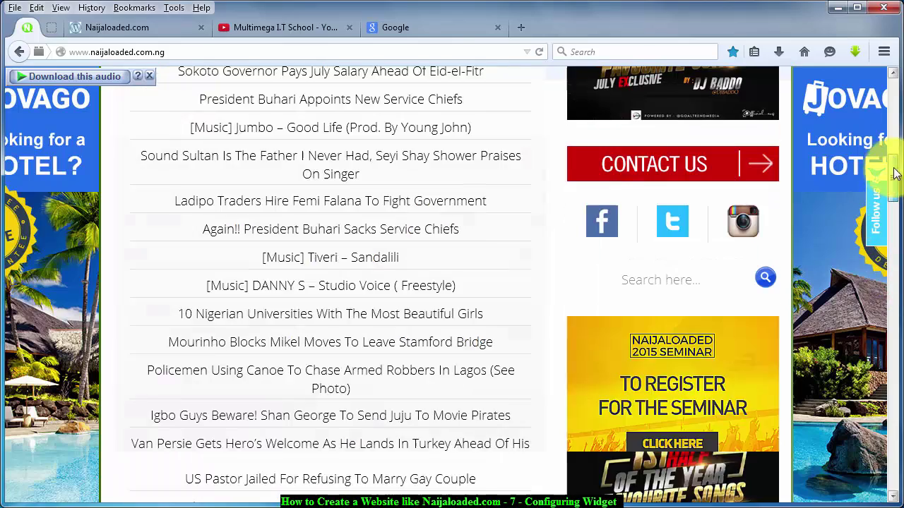
pyautogui.scroll(1, 895, 124)
pyautogui.scroll(15, 894, 99)
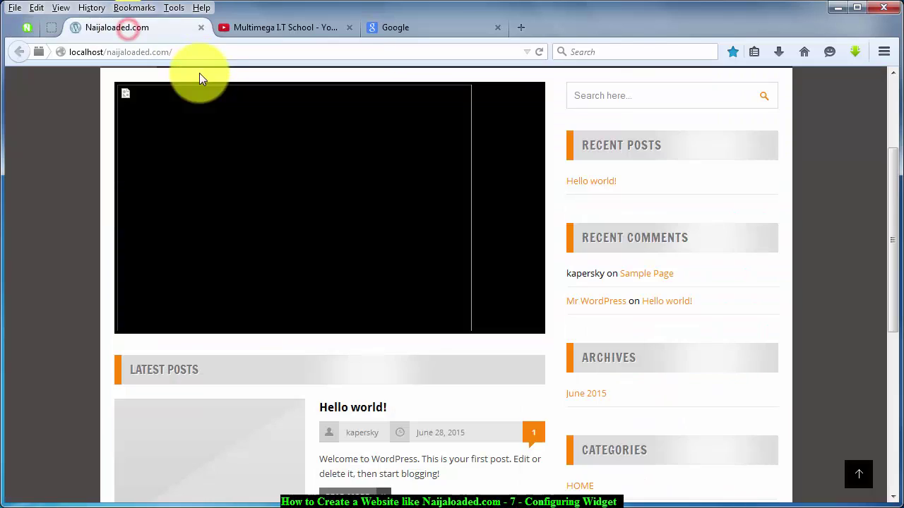
# Append wp-admin to the localhost site address and log in to the WordPress dashboard.
pyautogui.click(127, 29)
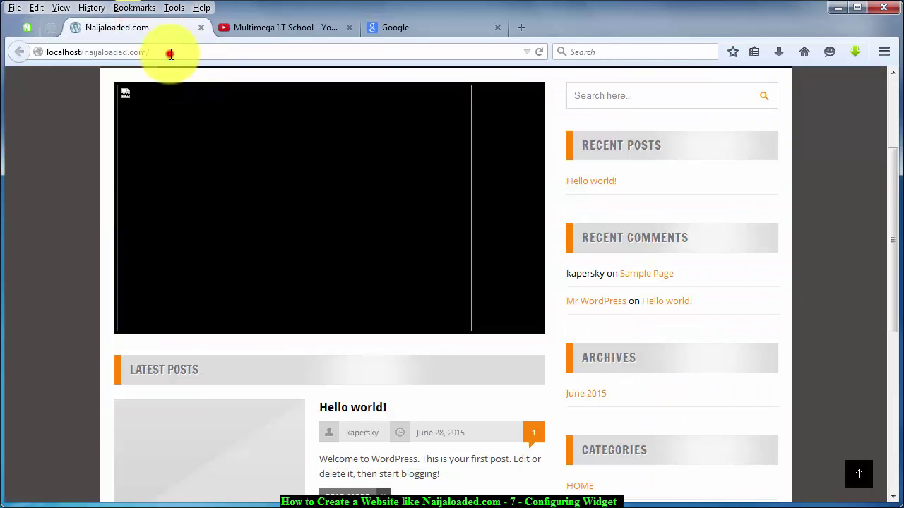
pyautogui.click(170, 53)
pyautogui.click(170, 53)
pyautogui.write('wp-')
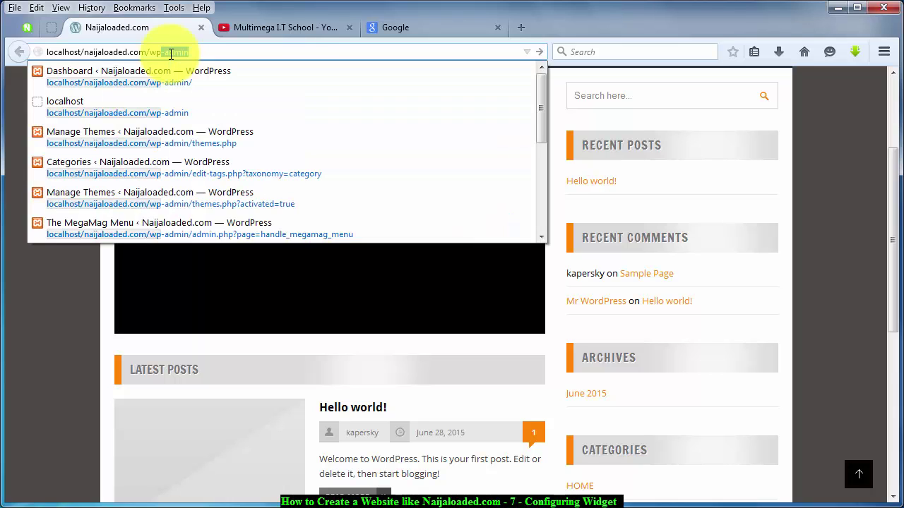
pyautogui.write('admin%2F&reau')
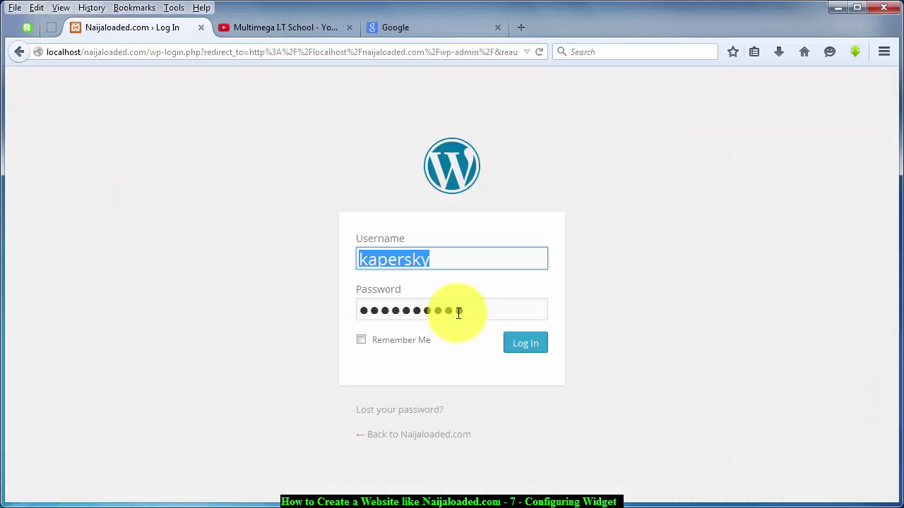
pyautogui.click(539, 353)
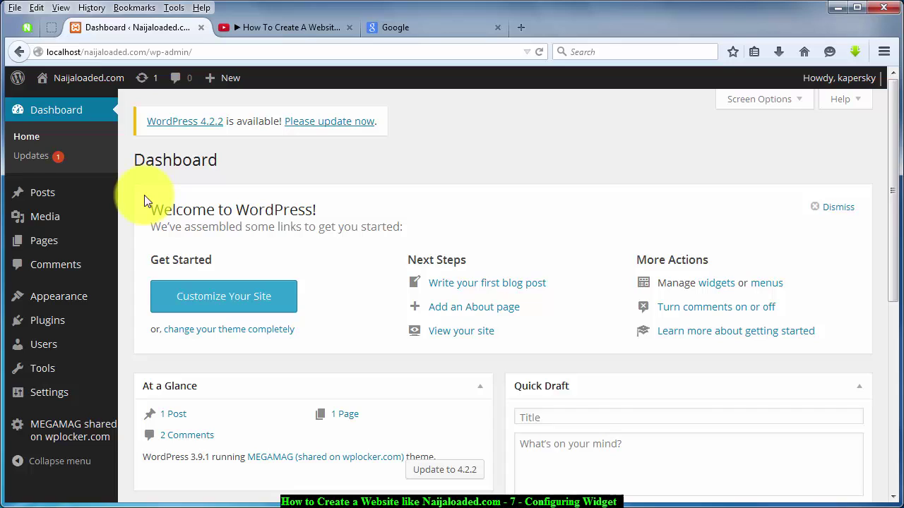
# Open Appearance > Widgets, look over the six Sidebar Widget Area widgets, then return to Naijaloaded.
pyautogui.moveTo(76, 302)
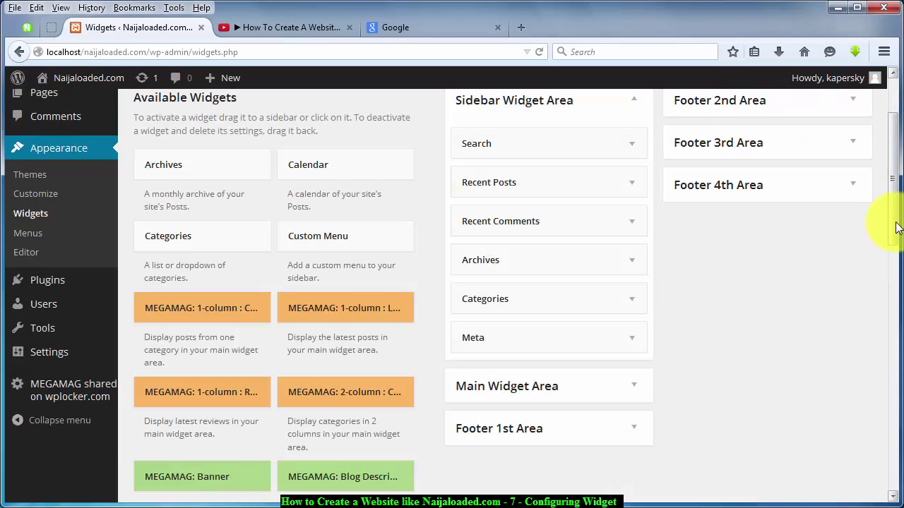
pyautogui.moveTo(895, 221); pyautogui.dragTo(896, 240)
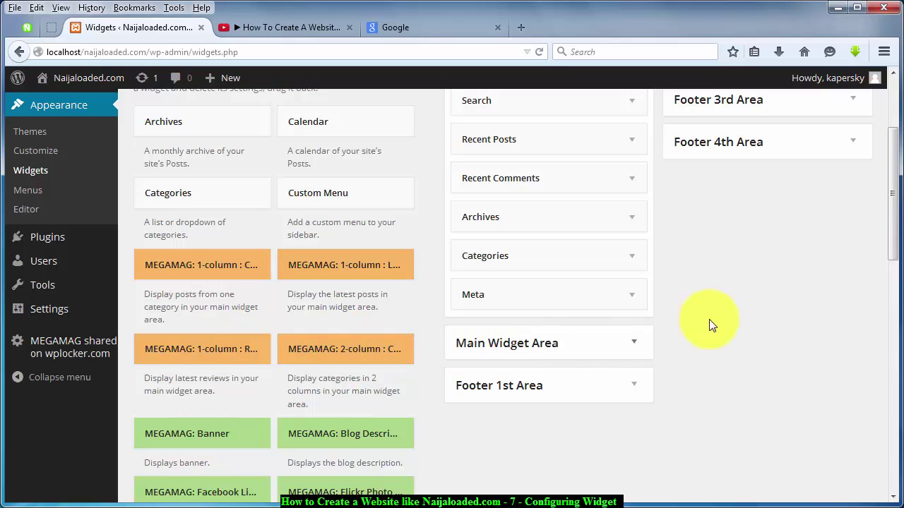
pyautogui.moveTo(892, 214); pyautogui.dragTo(895, 170)
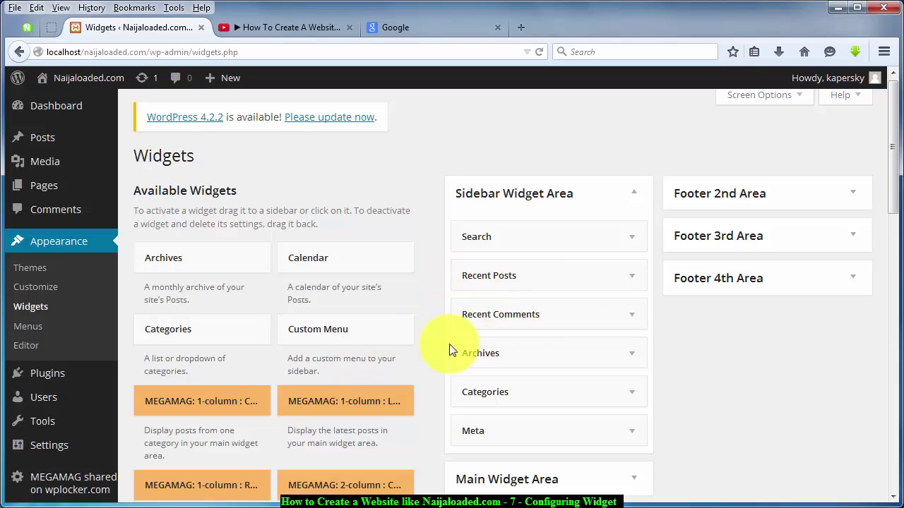
pyautogui.click(29, 27)
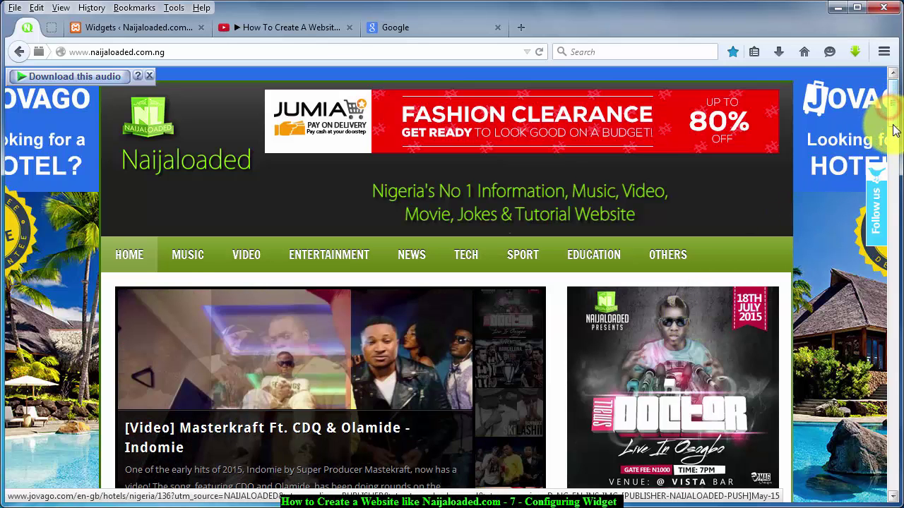
# Scroll the Naijaloaded sidebar: Contact Us, social icons, search, banners, Music and Video of the Week.
pyautogui.scroll(-10, 895, 141)
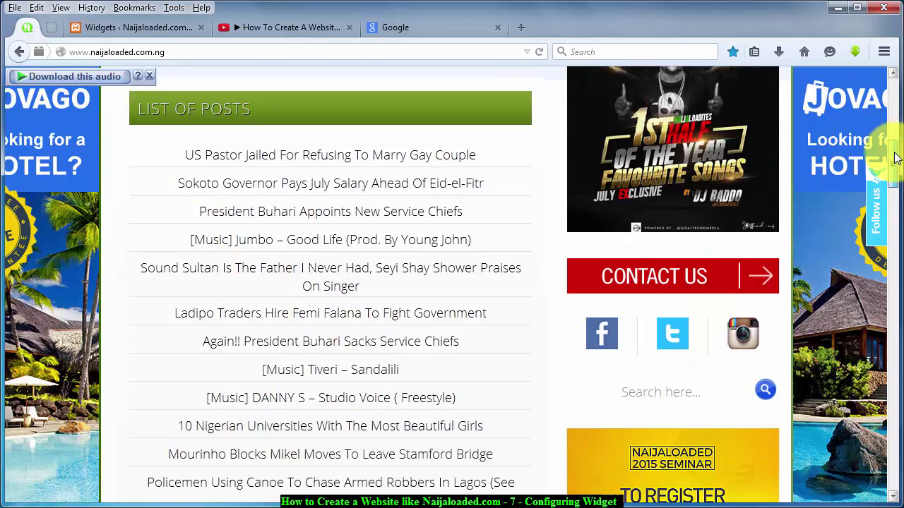
pyautogui.scroll(4, 894, 145)
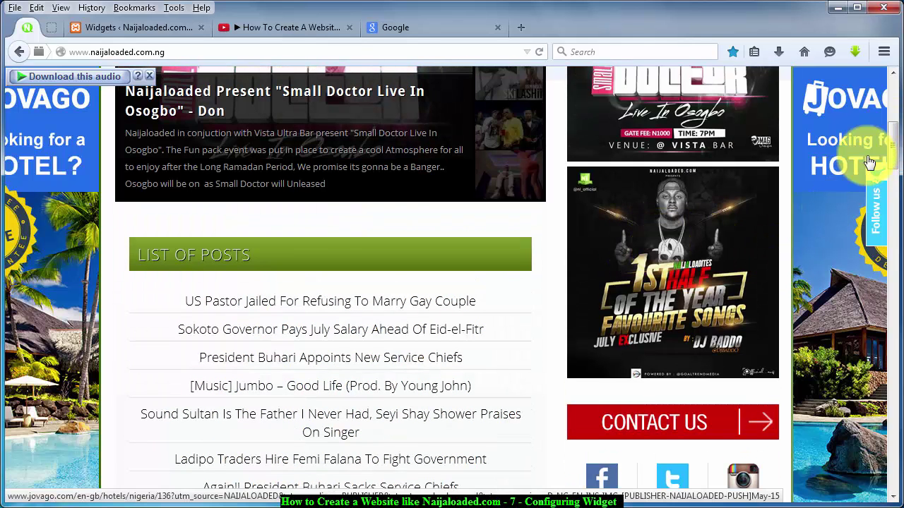
pyautogui.scroll(-1, 894, 176)
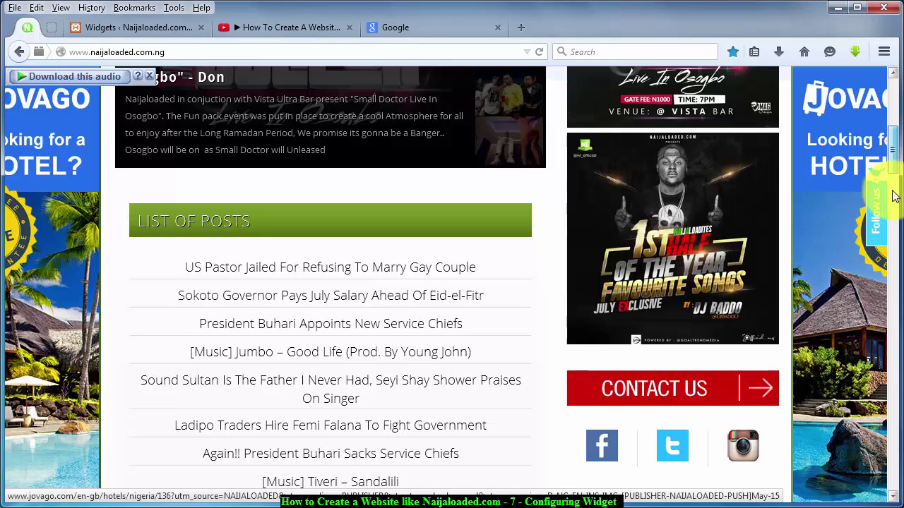
pyautogui.scroll(-7, 894, 196)
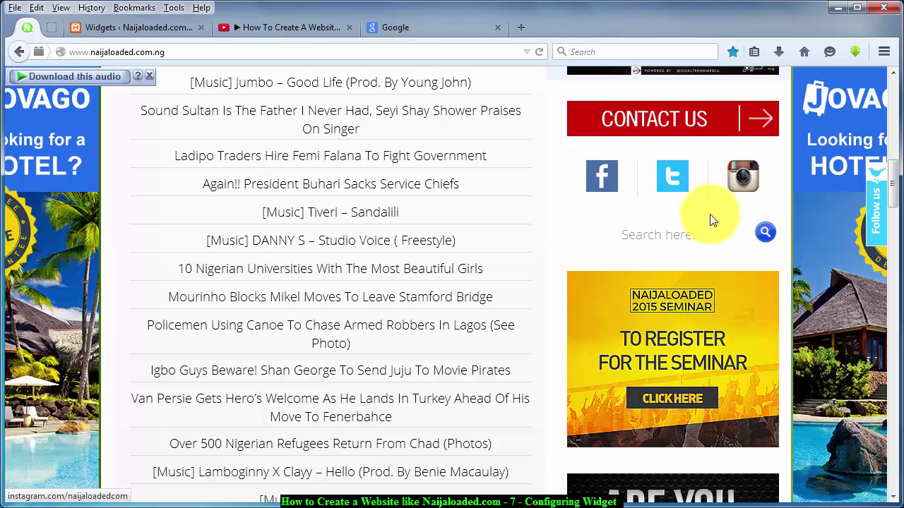
pyautogui.click(651, 236)
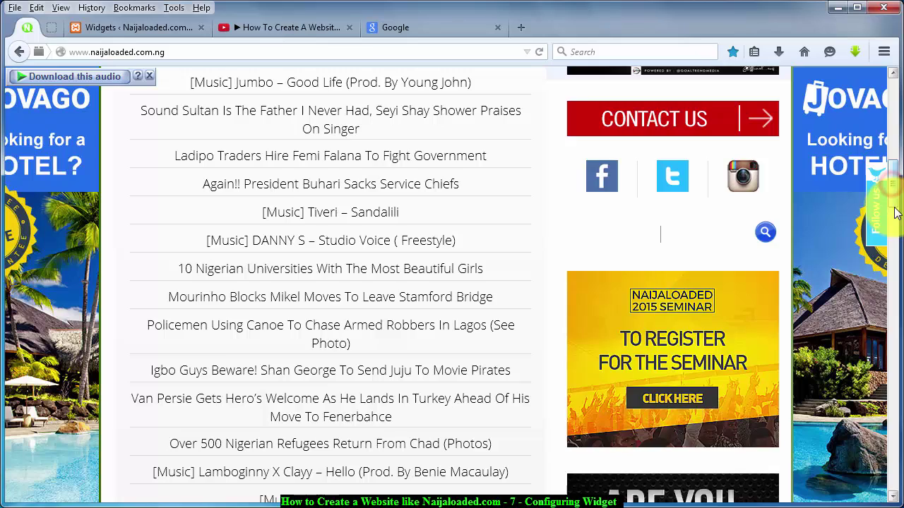
pyautogui.scroll(-4, 749, 179)
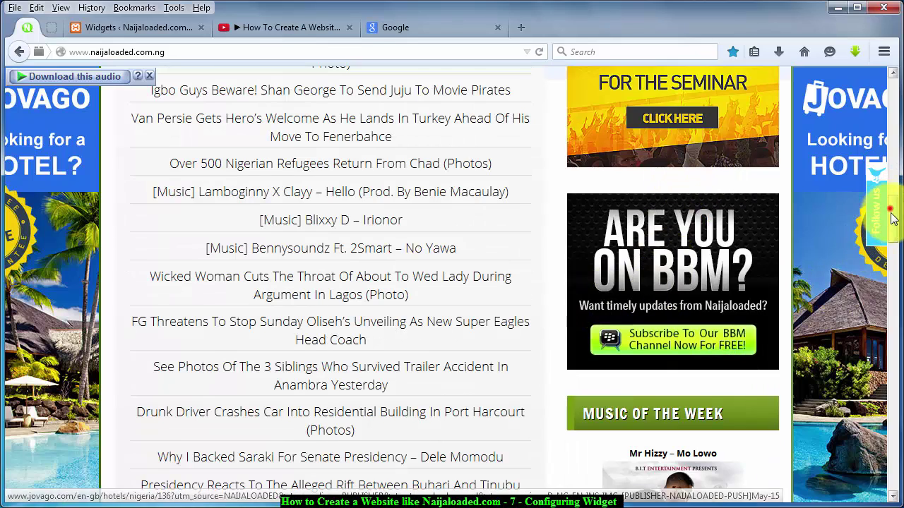
pyautogui.scroll(-5, 892, 216)
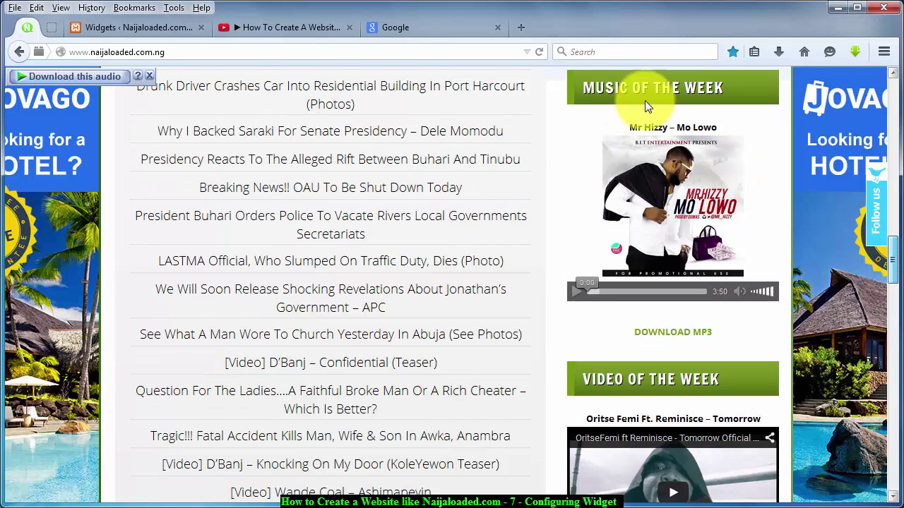
pyautogui.scroll(1, 645, 106)
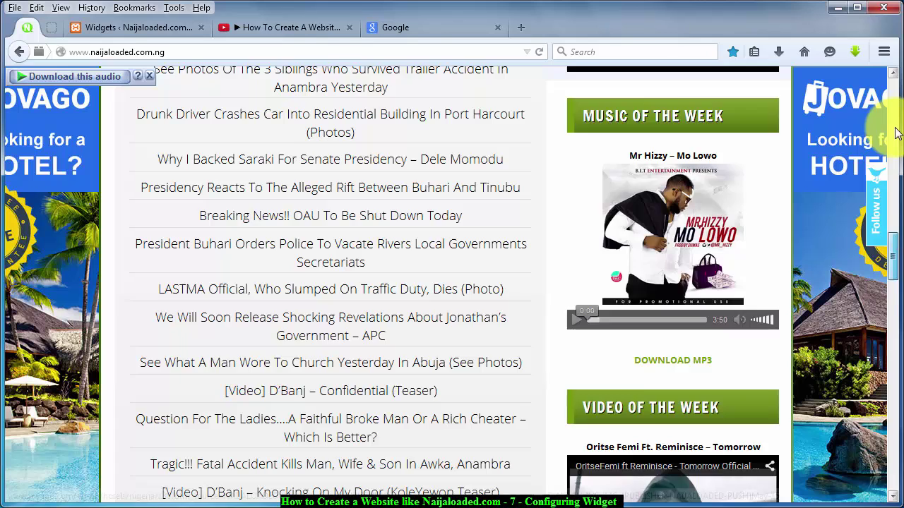
pyautogui.scroll(10, 894, 123)
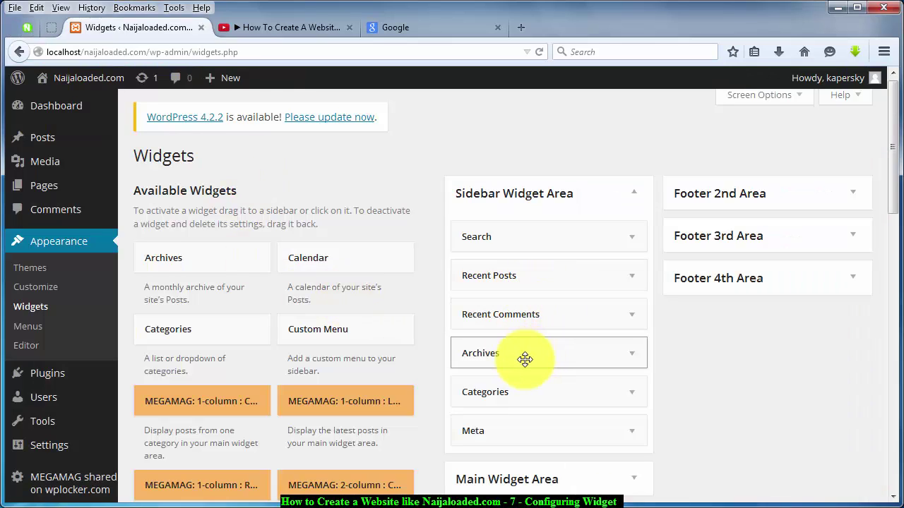
# Drag the Archives, Categories and Meta widgets out of the Sidebar Widget Area into Available Widgets.
pyautogui.moveTo(538, 354); pyautogui.dragTo(291, 203)
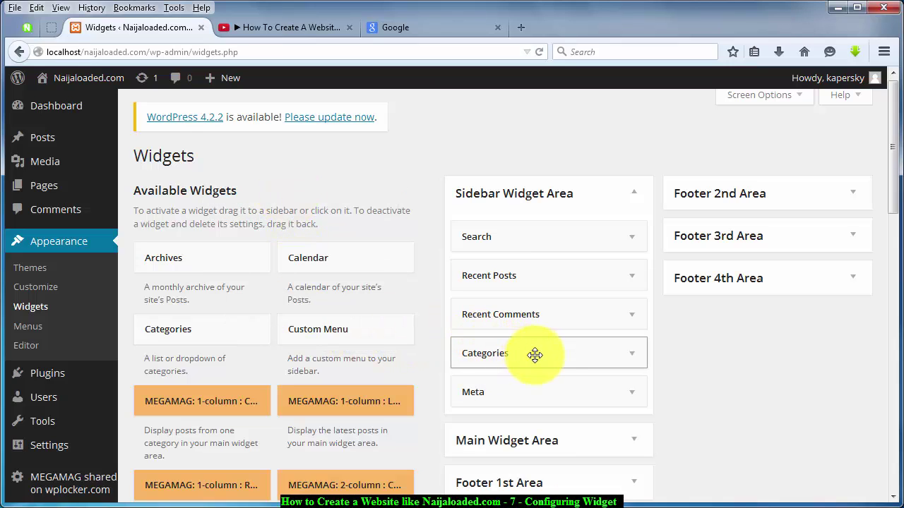
pyautogui.moveTo(580, 355); pyautogui.dragTo(314, 192)
pyautogui.click(587, 355)
pyautogui.moveTo(322, 215); pyautogui.dragTo(321, 209)
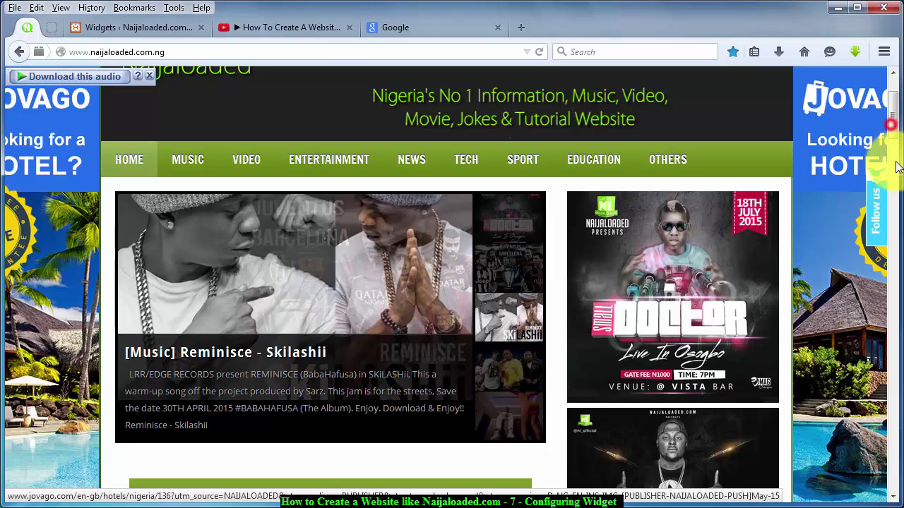
# Expand the Main Widget Area on the Widgets page and compare it with the reference post list.
pyautogui.scroll(-5, 768, 251)
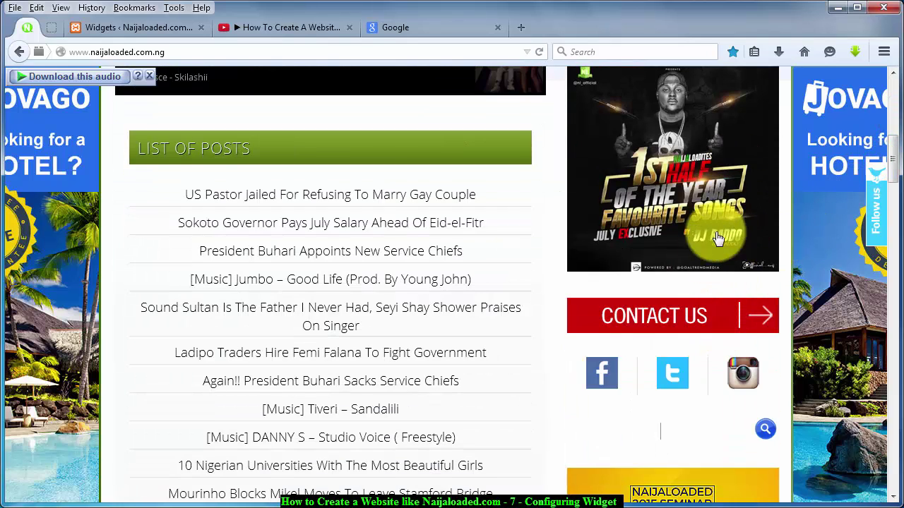
pyautogui.click(130, 30)
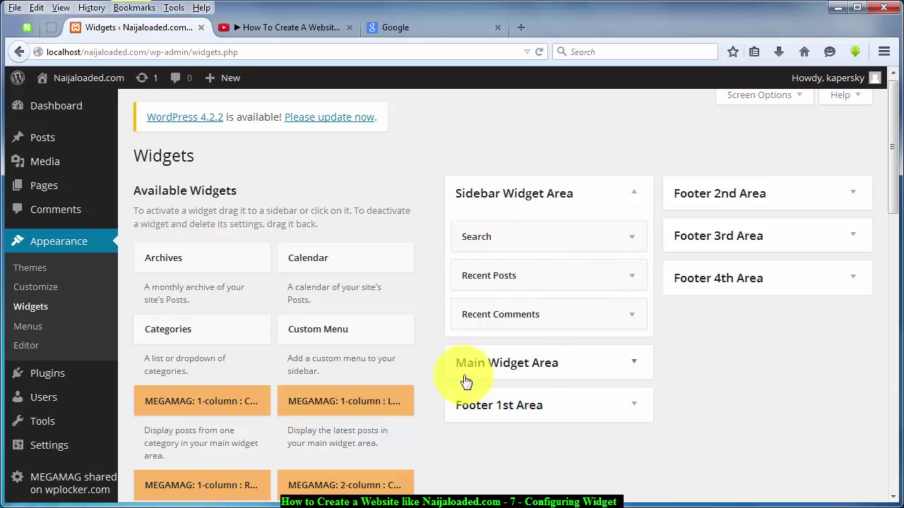
pyautogui.click(633, 365)
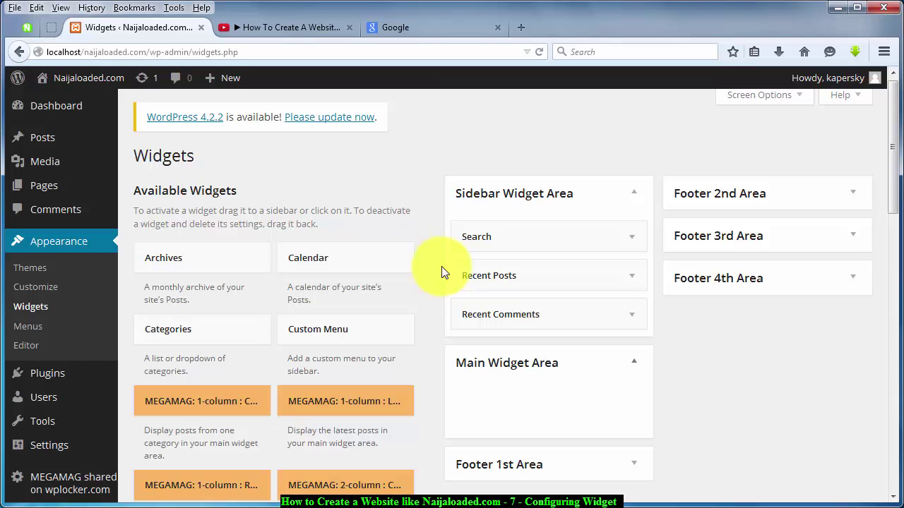
pyautogui.click(28, 27)
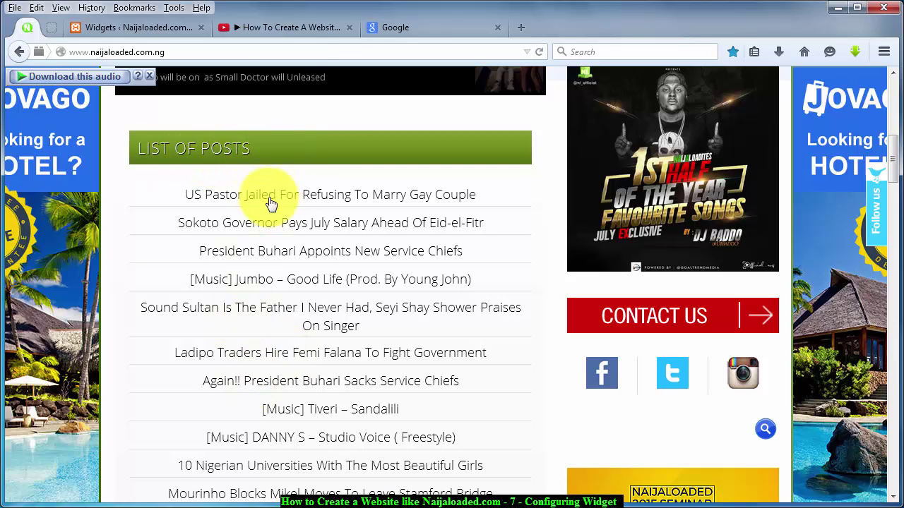
# Expand the Footer 1st Area and compare it against the reference Naijaloaded site.
pyautogui.click(134, 28)
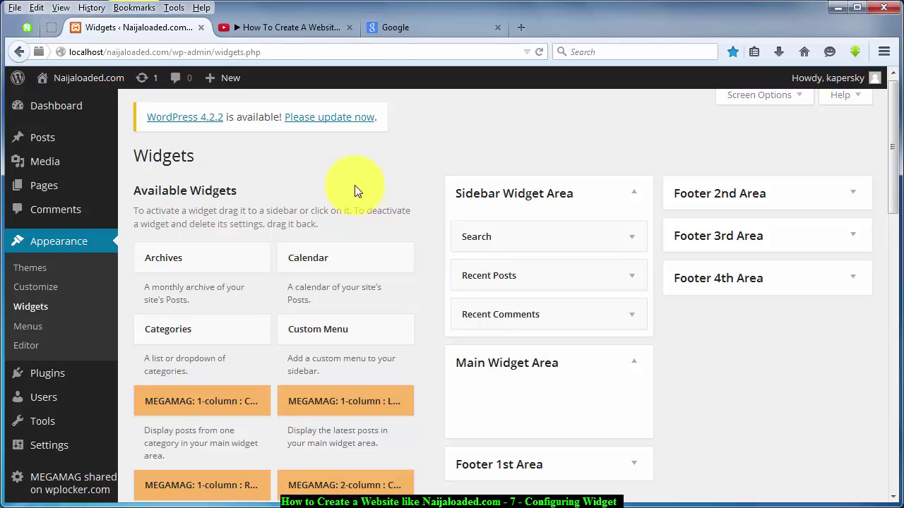
pyautogui.click(625, 464)
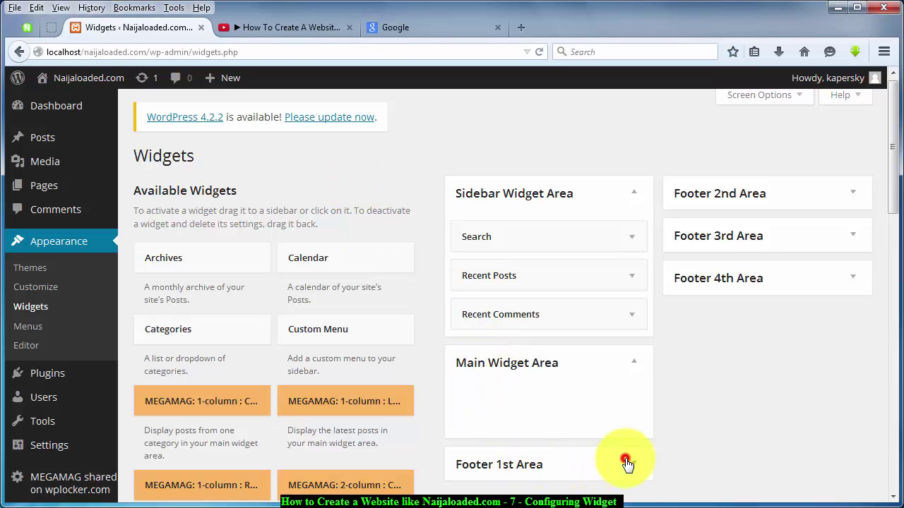
pyautogui.click(24, 29)
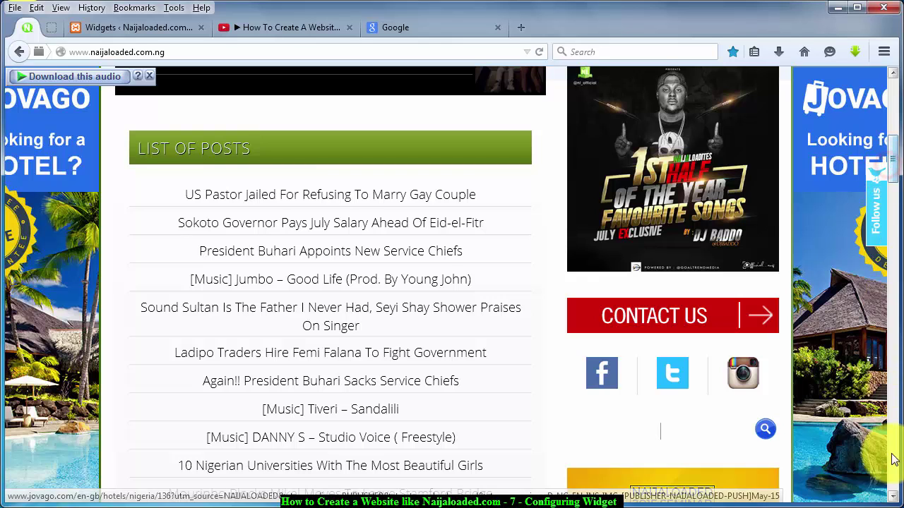
pyautogui.scroll(-20, 895, 482)
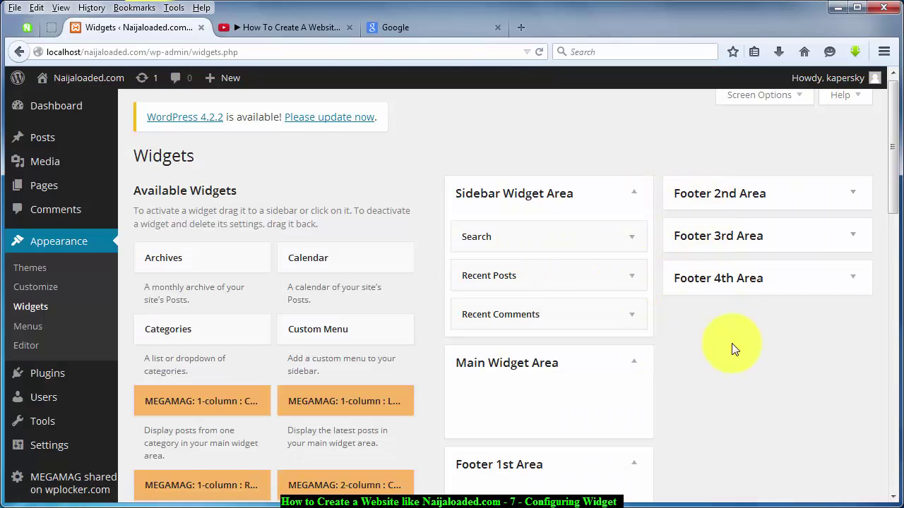
# Collapse the Main Widget Area and Footer 1st Area, then scroll down to MEGAMAG: Banner.
pyautogui.moveTo(889, 186); pyautogui.dragTo(892, 170)
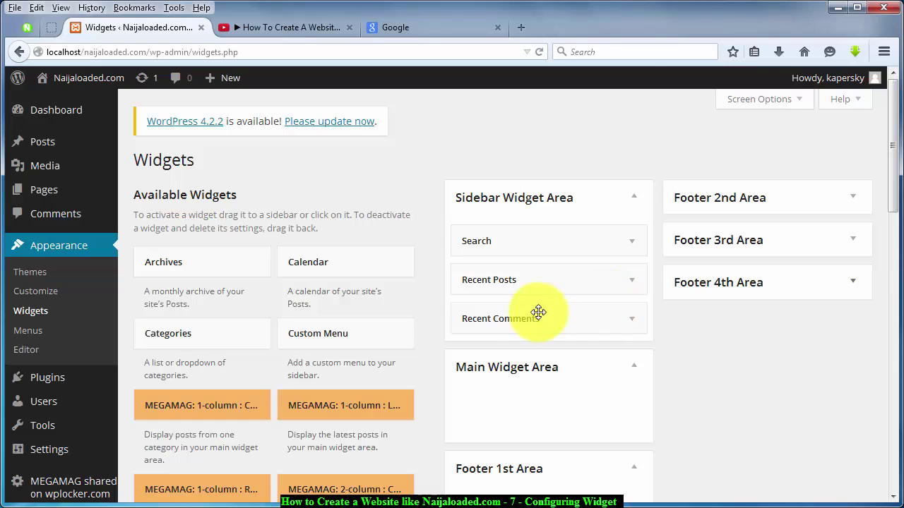
pyautogui.click(636, 359)
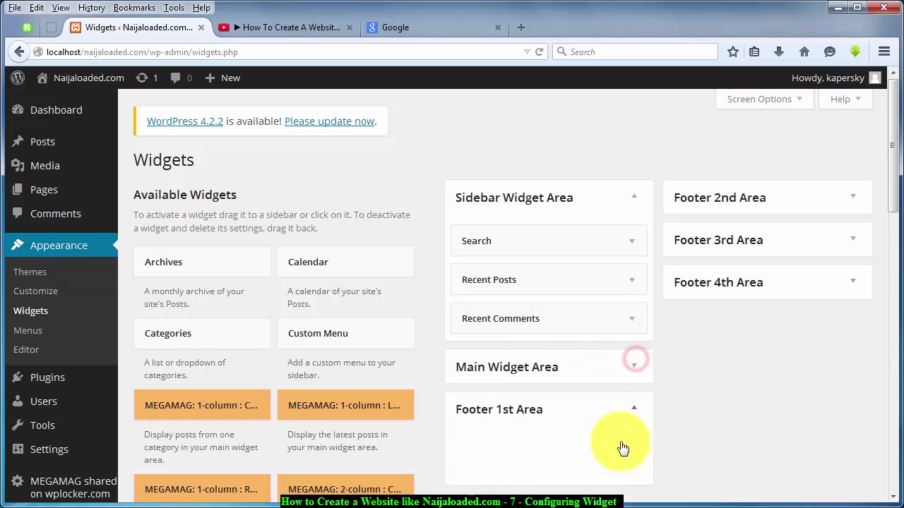
pyautogui.click(636, 408)
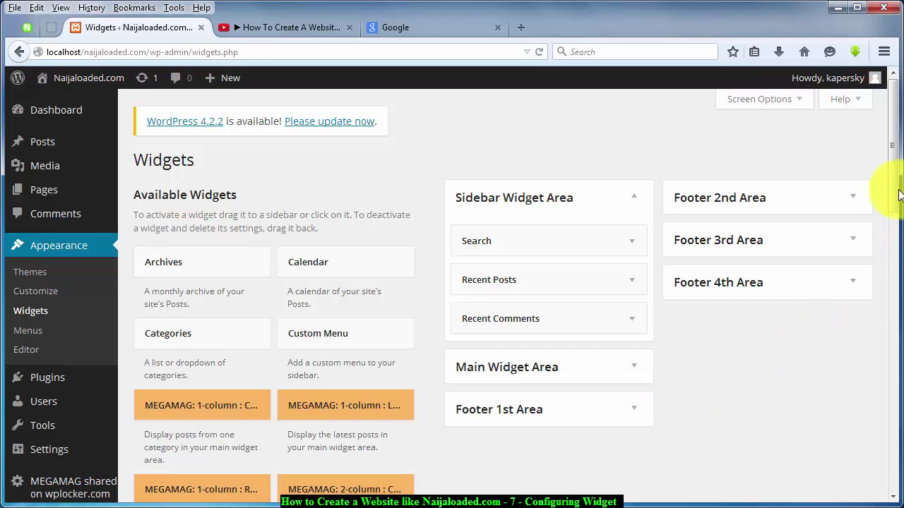
pyautogui.moveTo(895, 188); pyautogui.dragTo(897, 213)
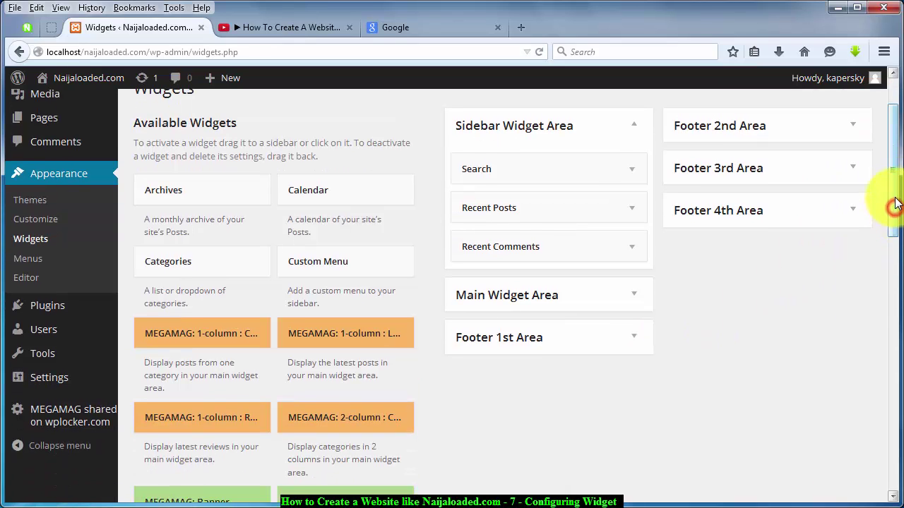
pyautogui.scroll(1, 895, 194)
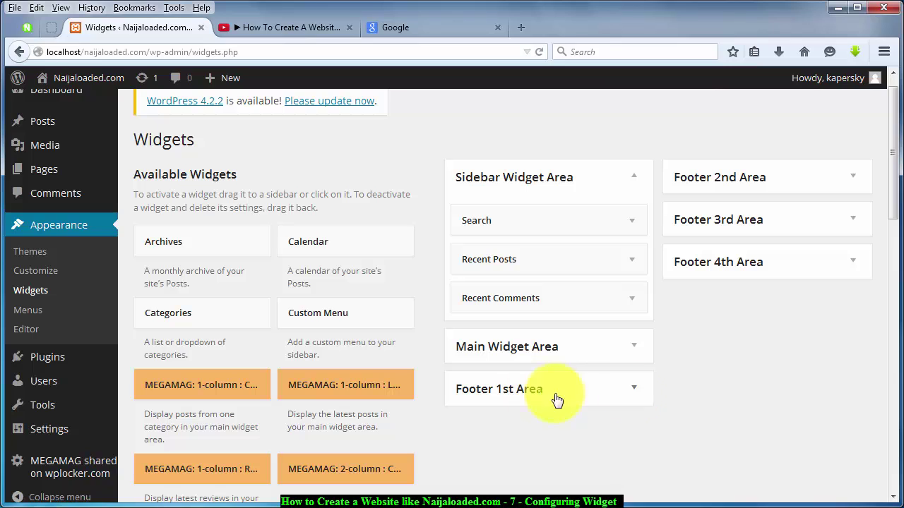
pyautogui.moveTo(892, 196); pyautogui.dragTo(892, 230)
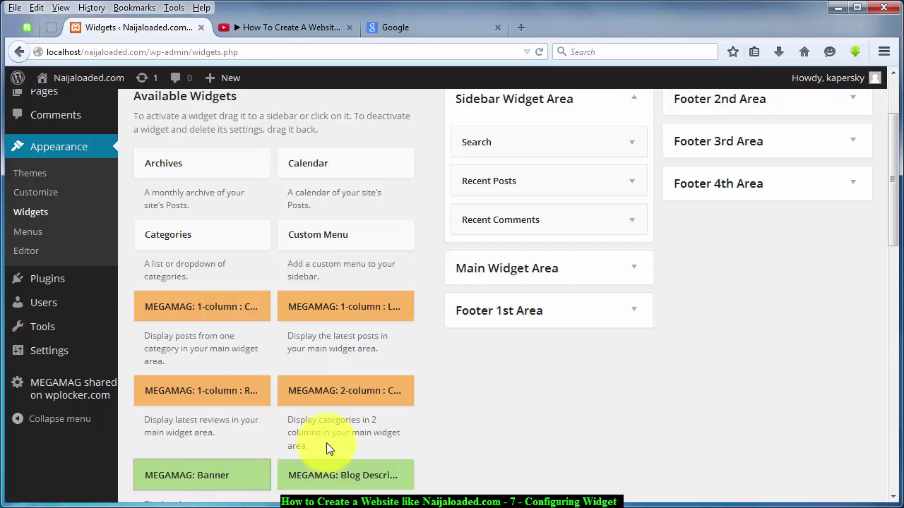
pyautogui.moveTo(892, 227); pyautogui.dragTo(891, 246)
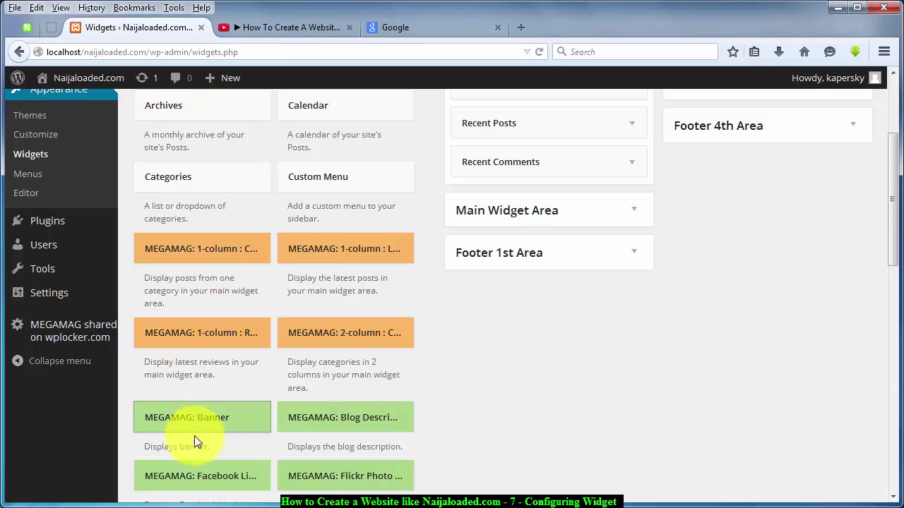
# Drag MEGAMAG: Banner to the top of the Sidebar Widget Area and focus its empty Banner HTML box.
pyautogui.moveTo(195, 424); pyautogui.dragTo(530, 244)
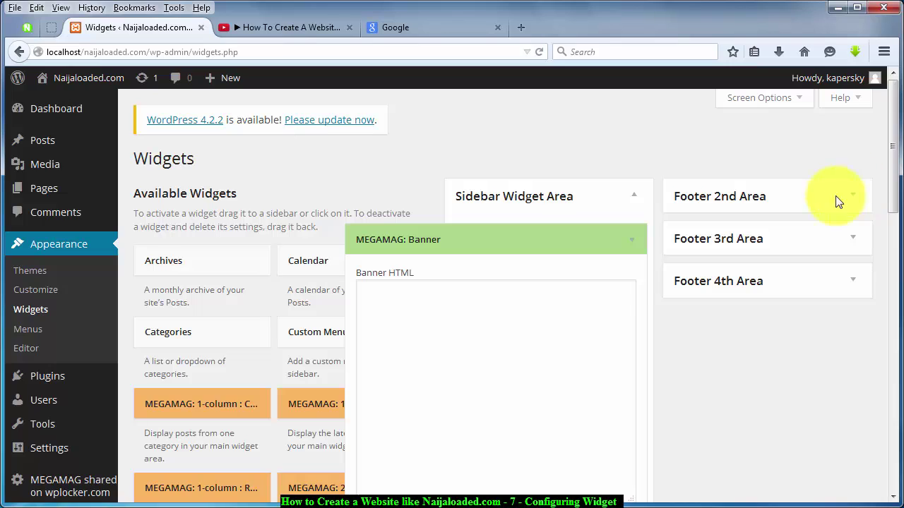
pyautogui.click(446, 309)
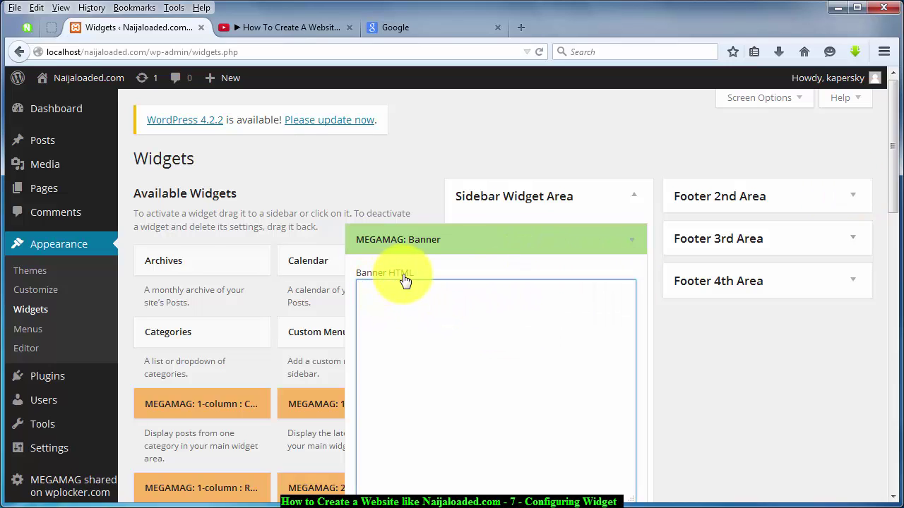
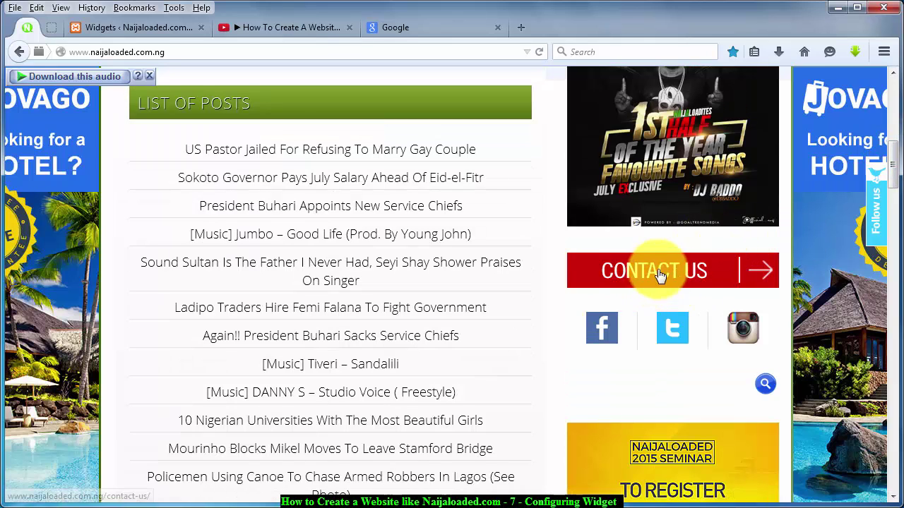
# Add a third MEGAMAG: Banner widget above Search in the sidebar, leaving its Banner HTML empty.
pyautogui.click(170, 28)
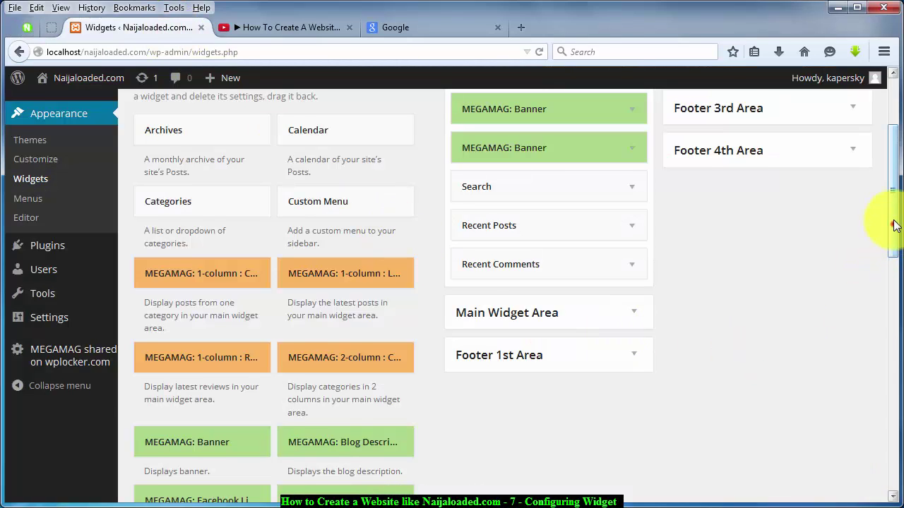
pyautogui.scroll(2, 893, 224)
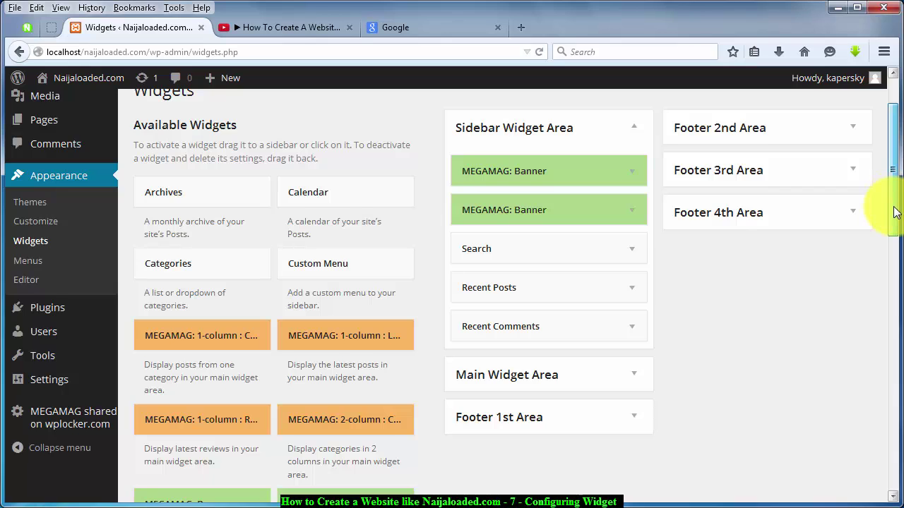
pyautogui.moveTo(895, 211); pyautogui.dragTo(888, 252)
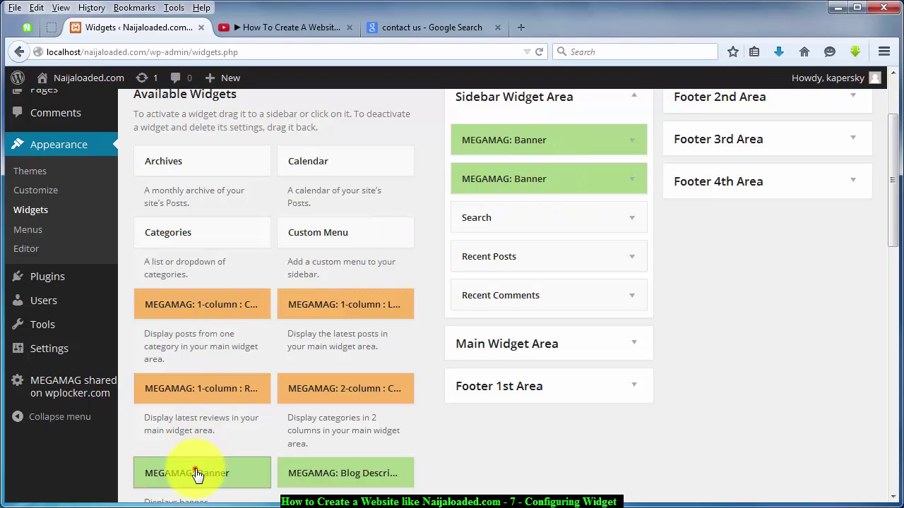
pyautogui.moveTo(197, 475); pyautogui.dragTo(512, 210)
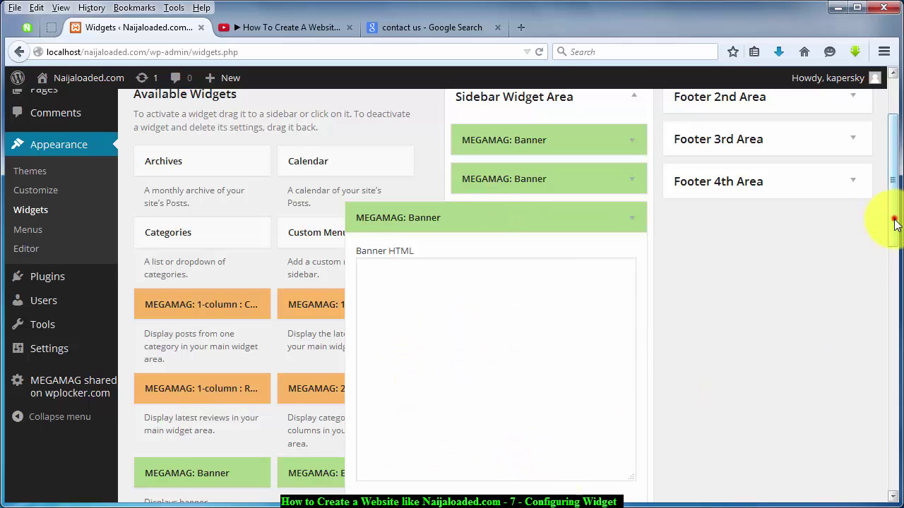
pyautogui.moveTo(895, 223); pyautogui.dragTo(834, 258)
pyautogui.click(404, 423)
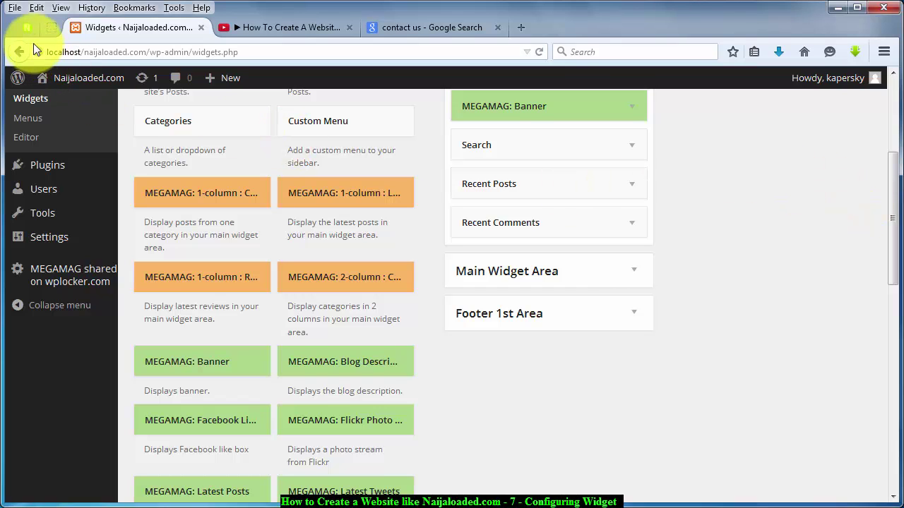
pyautogui.click(28, 28)
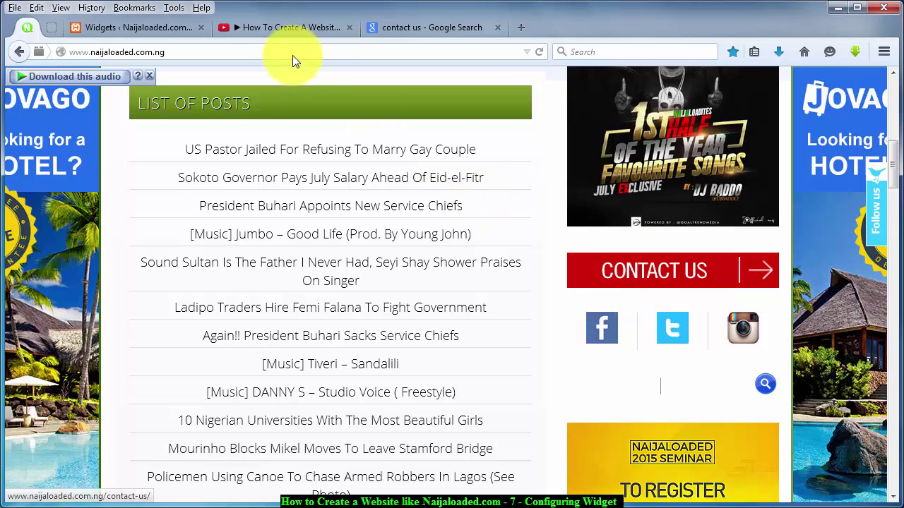
pyautogui.click(140, 26)
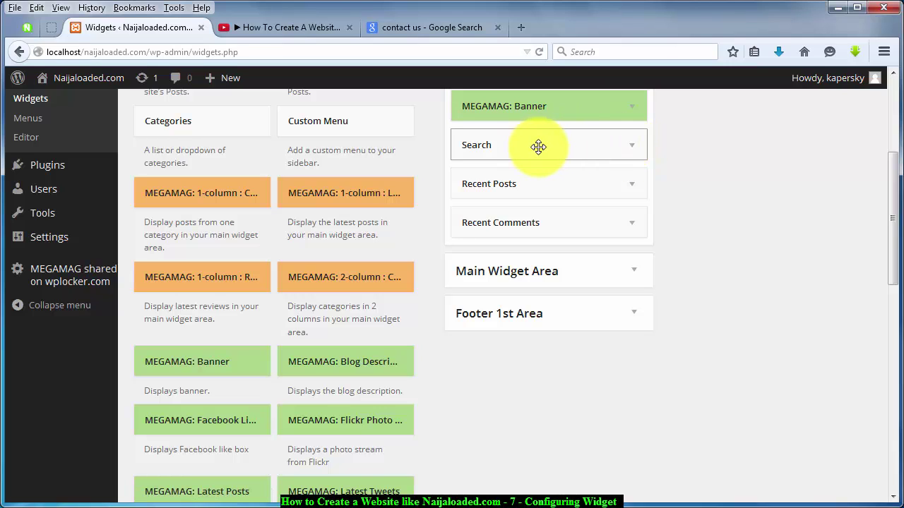
# Delete the plain Search widget and put MEGAMAG: Search in the sidebar below the Banners.
pyautogui.click(630, 144)
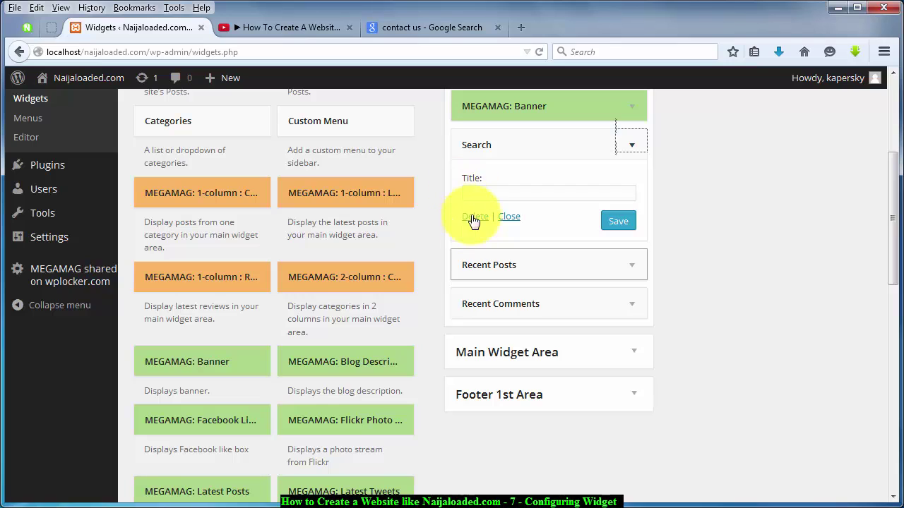
pyautogui.click(475, 216)
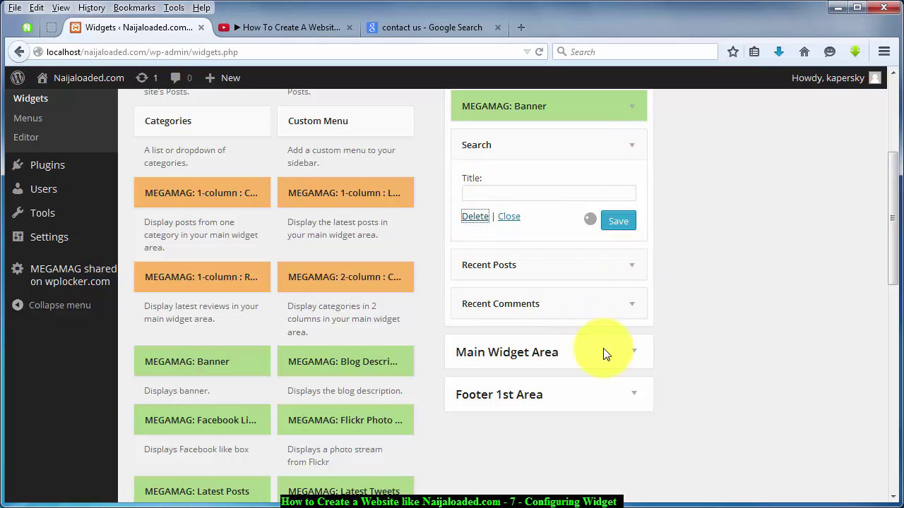
pyautogui.moveTo(891, 246); pyautogui.dragTo(892, 268)
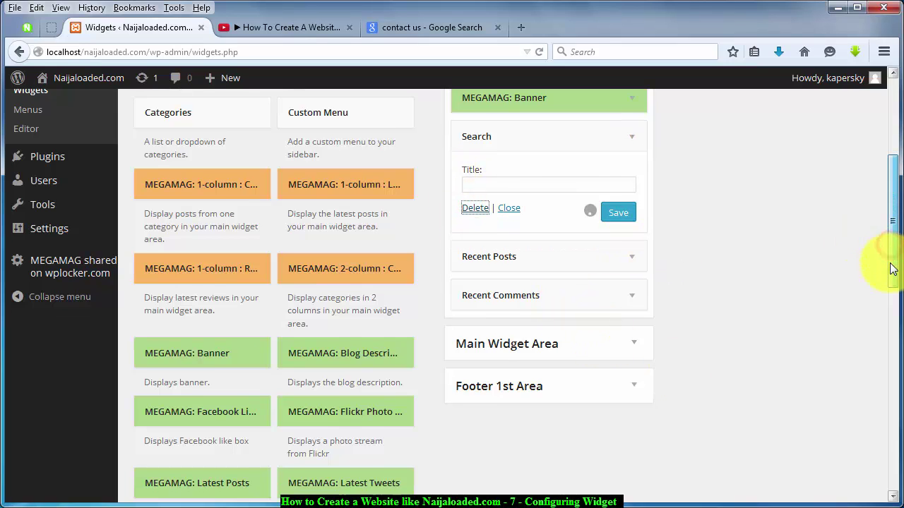
pyautogui.scroll(-3, 502, 363)
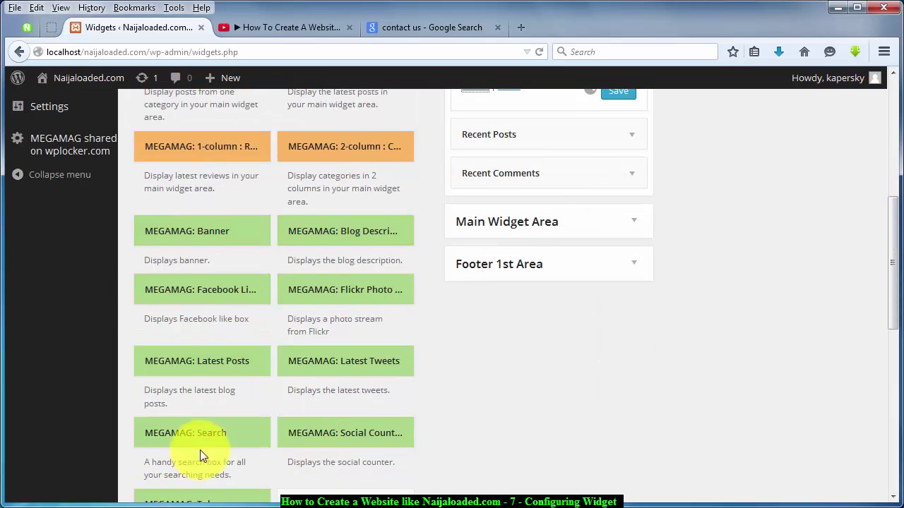
pyautogui.moveTo(181, 434); pyautogui.dragTo(511, 202)
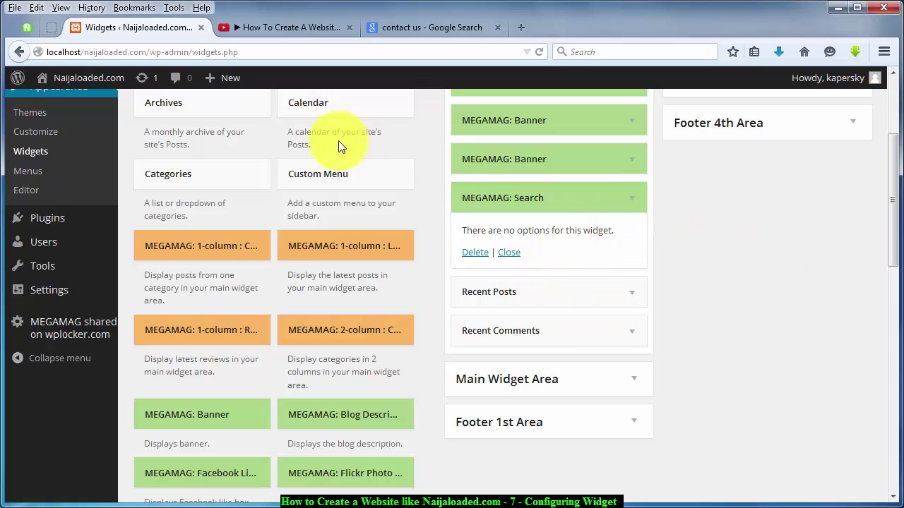
pyautogui.click(27, 28)
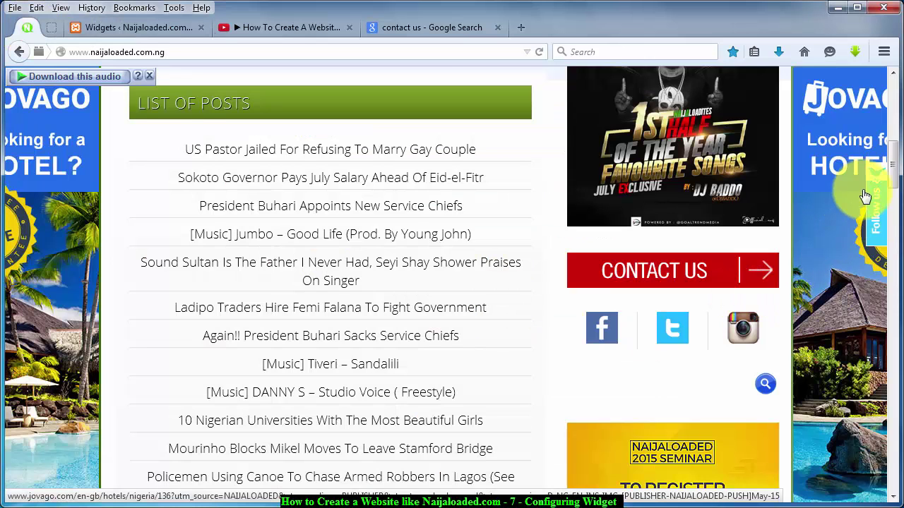
pyautogui.scroll(-5, 891, 195)
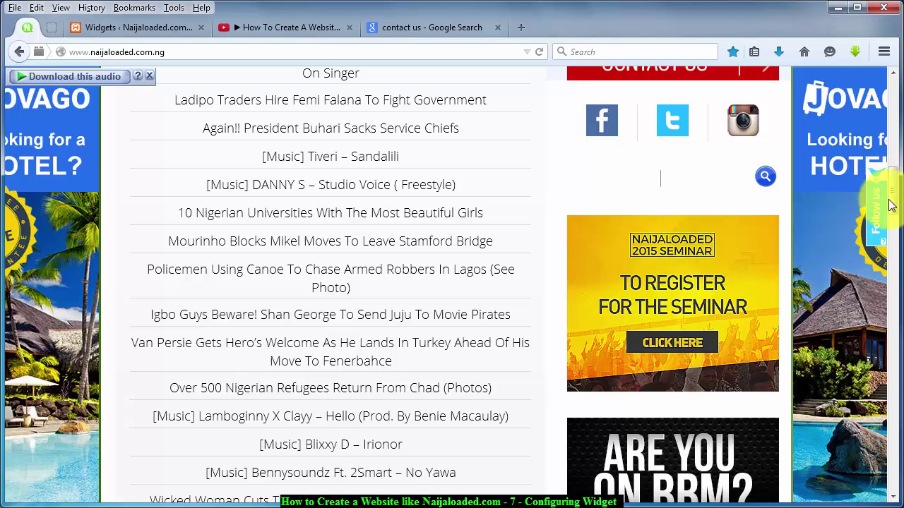
pyautogui.click(889, 203)
pyautogui.scroll(-8, 891, 252)
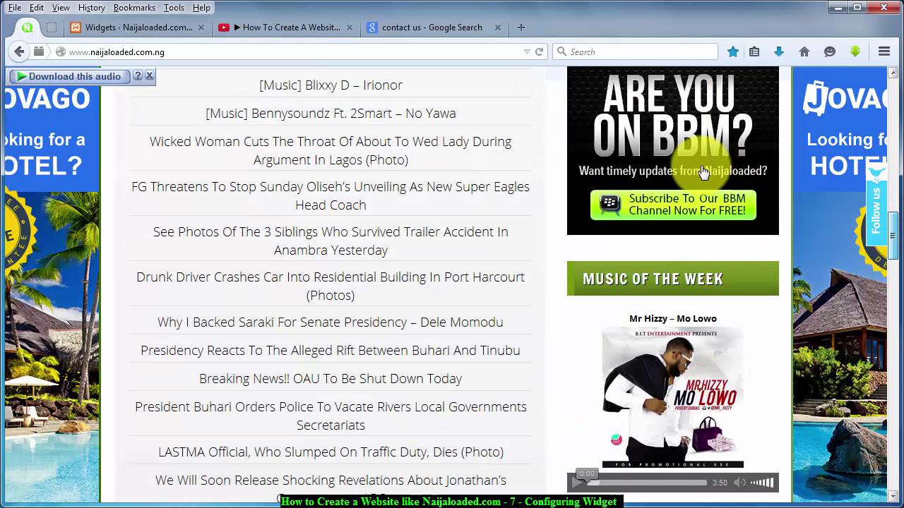
pyautogui.click(148, 28)
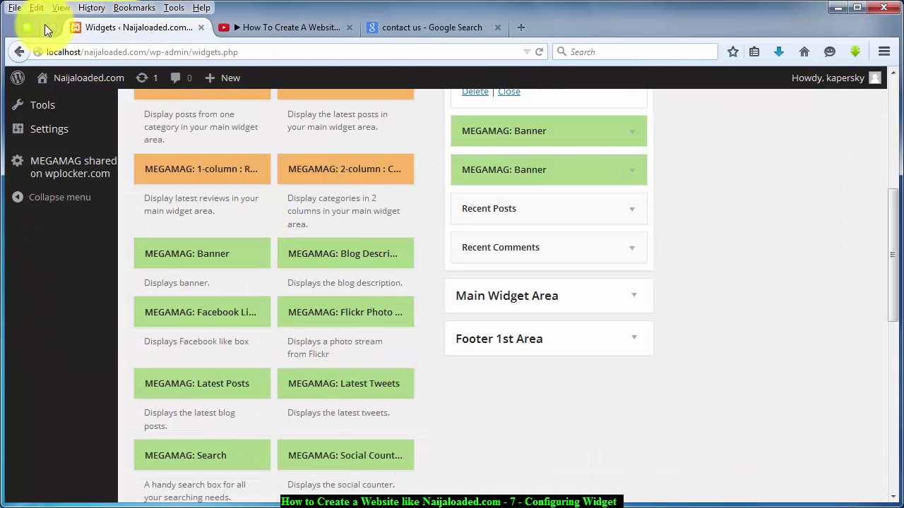
pyautogui.click(30, 27)
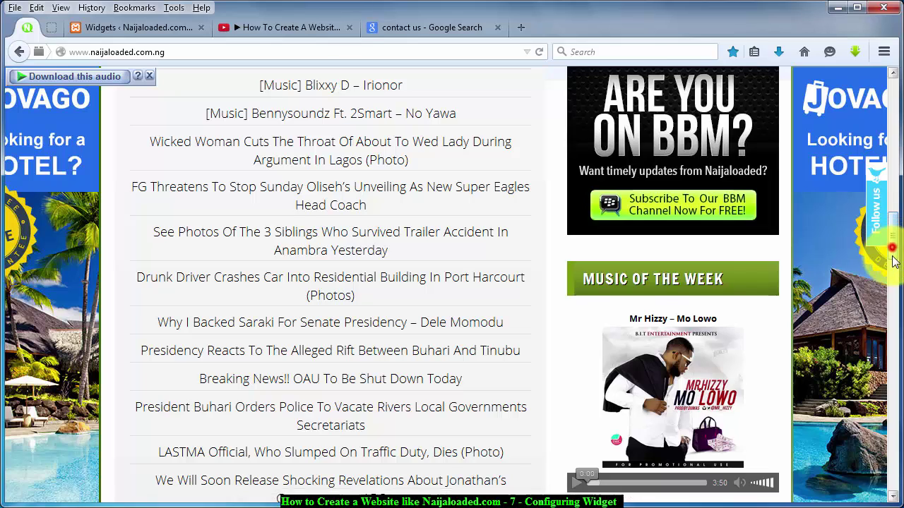
pyautogui.scroll(-3, 893, 263)
pyautogui.scroll(-2, 893, 267)
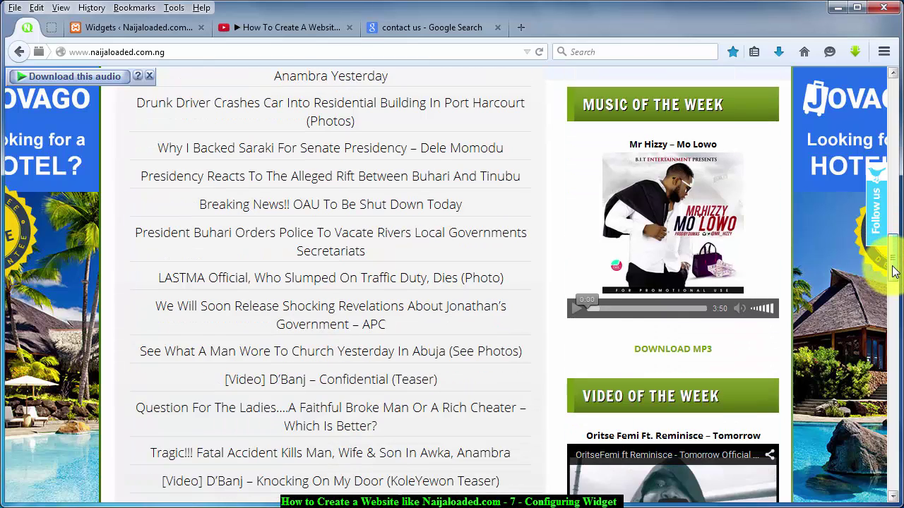
pyautogui.scroll(2, 731, 253)
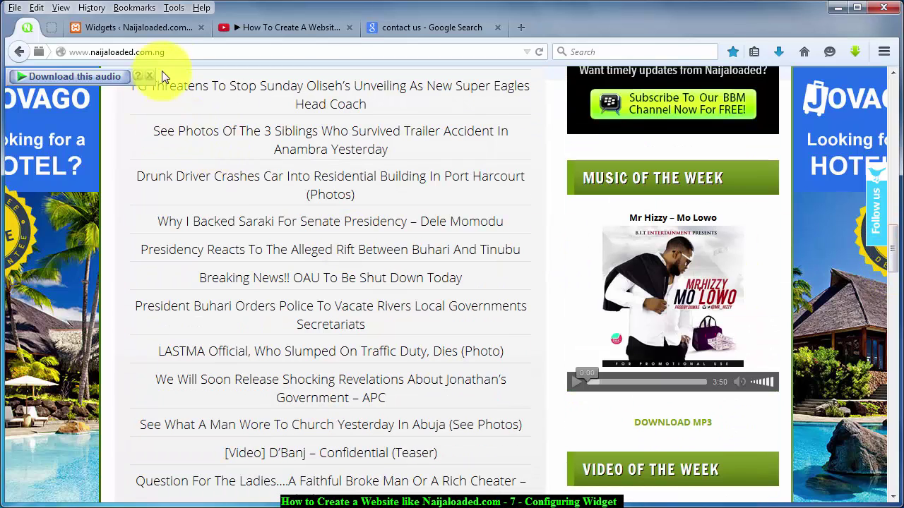
pyautogui.click(150, 30)
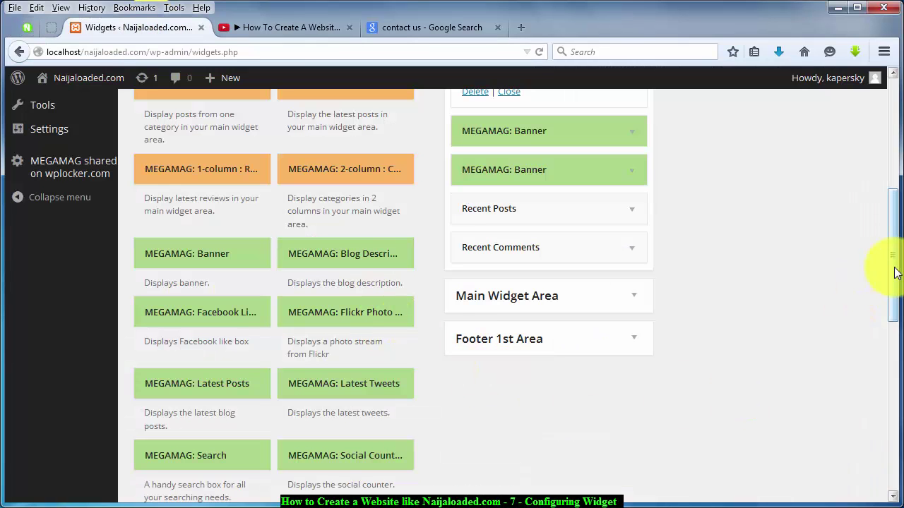
# Add a MEGAMAG: Banner widget to the sidebar and collapse its settings.
pyautogui.moveTo(894, 264); pyautogui.dragTo(895, 295)
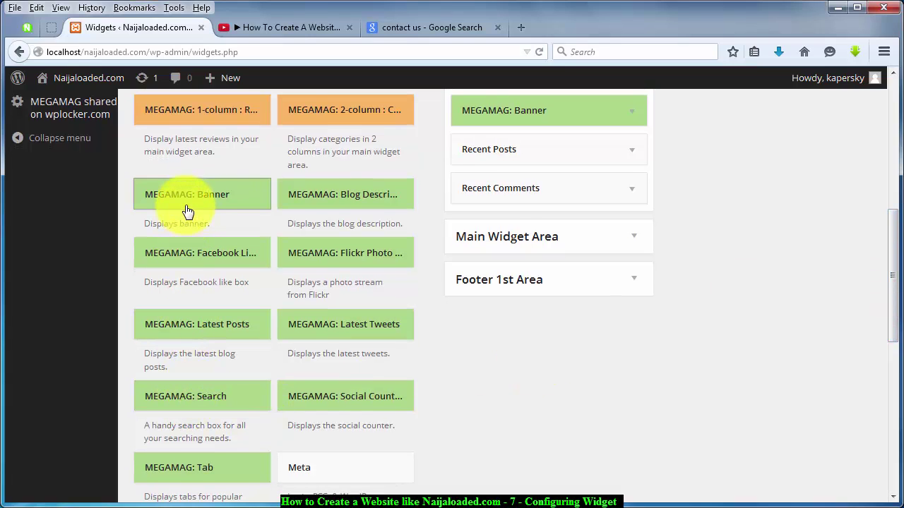
pyautogui.moveTo(188, 212); pyautogui.dragTo(525, 157)
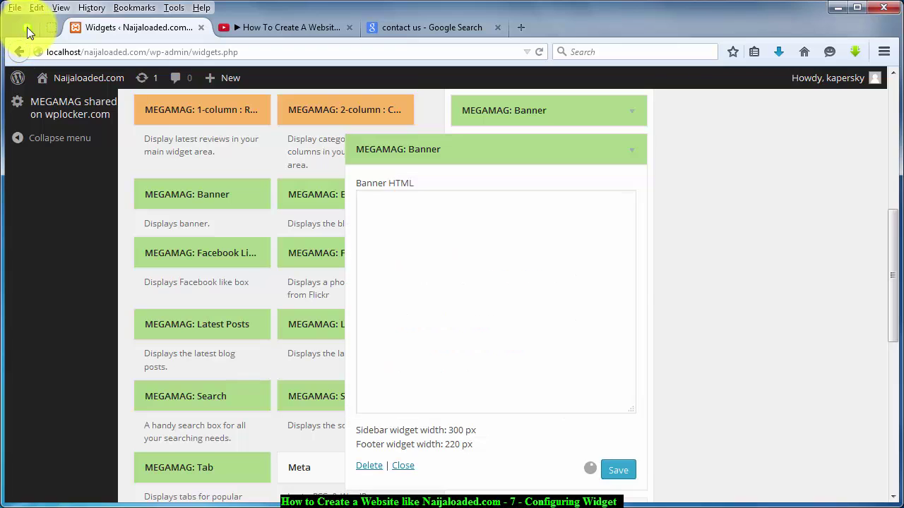
pyautogui.click(400, 477)
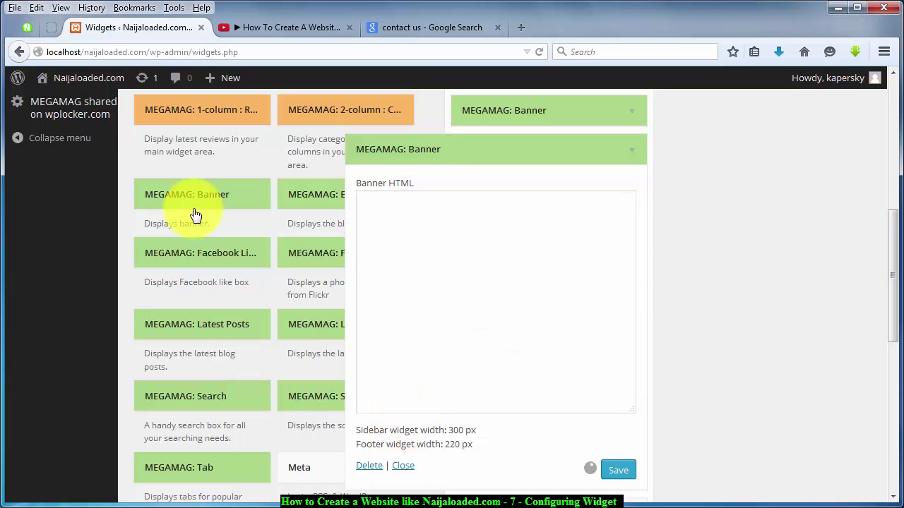
# Look over the live Naijaloaded site for reference.
pyautogui.click(27, 29)
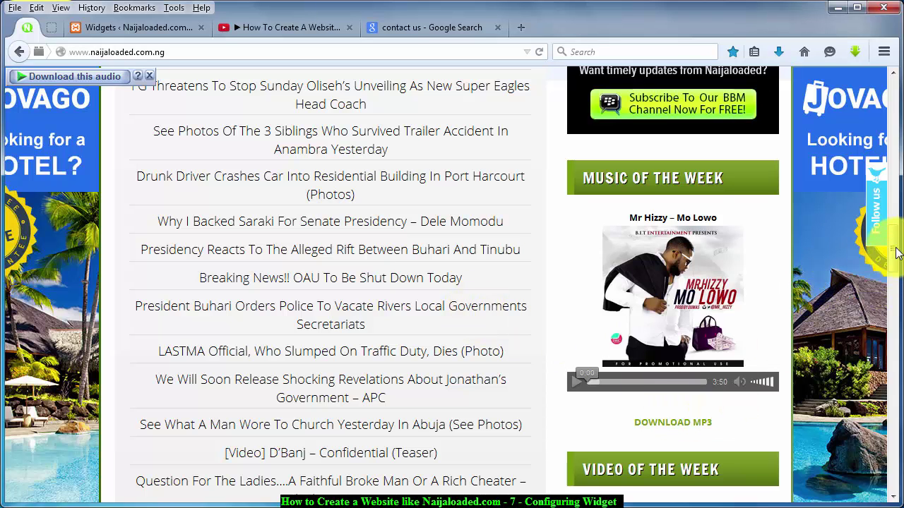
pyautogui.moveTo(895, 244); pyautogui.dragTo(895, 281)
pyautogui.scroll(-1, 643, 197)
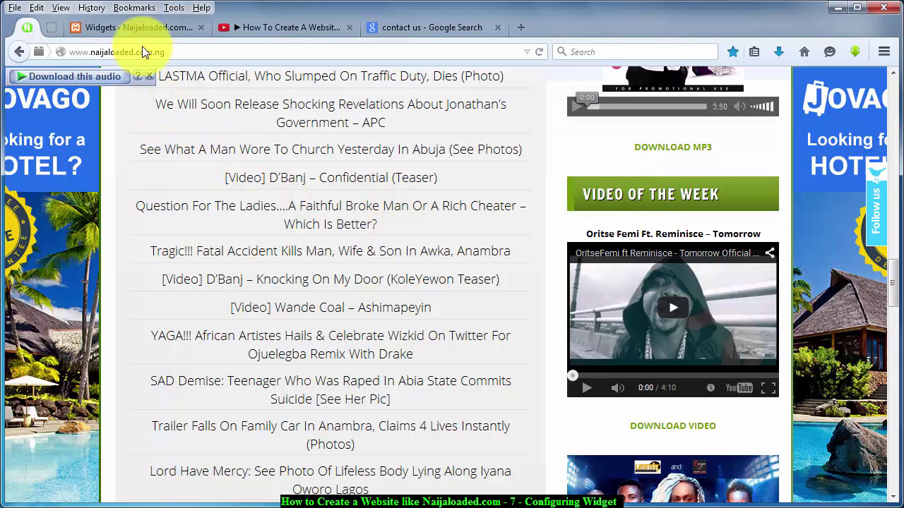
# Add another empty MEGAMAG: Banner widget above Recent Posts and close its form.
pyautogui.click(112, 25)
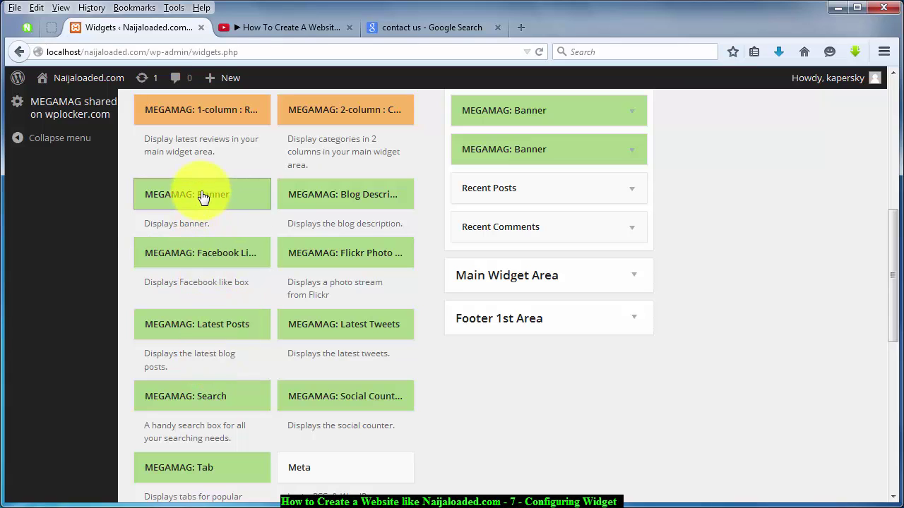
pyautogui.moveTo(203, 197); pyautogui.dragTo(523, 189)
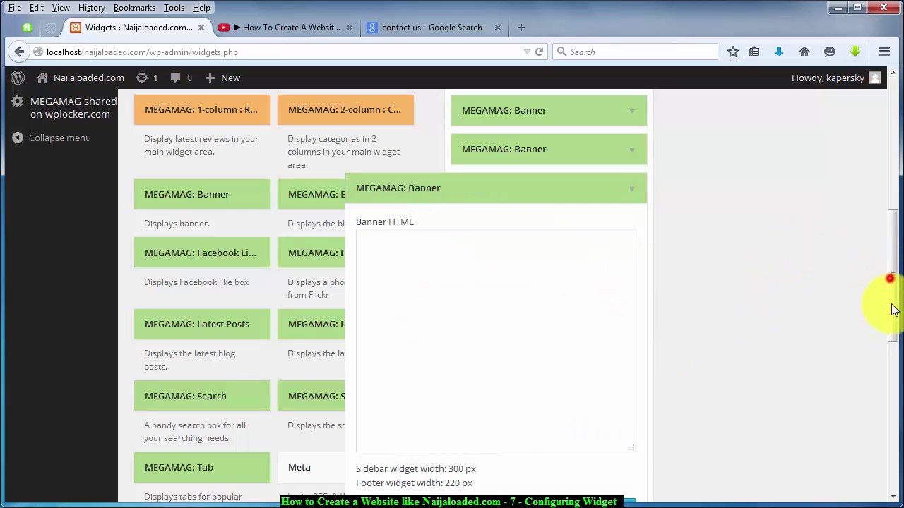
pyautogui.moveTo(894, 310); pyautogui.dragTo(852, 319)
pyautogui.click(402, 392)
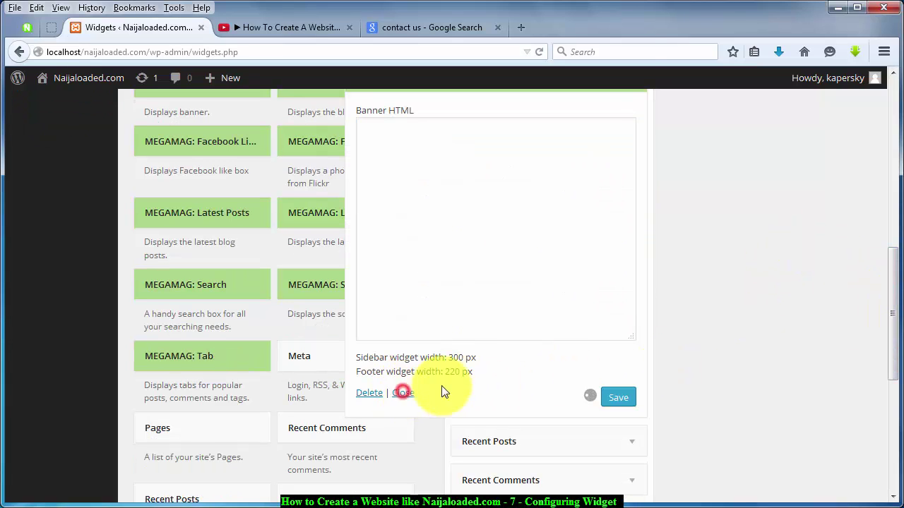
pyautogui.moveTo(894, 262); pyautogui.dragTo(891, 249)
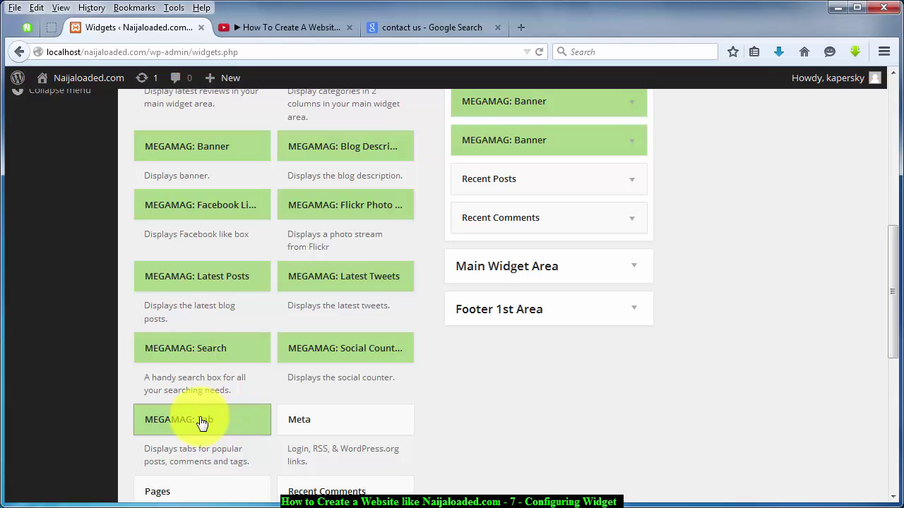
# Place MEGAMAG: Tab under the Banner widgets, keeping Popular by most views, and collapse it.
pyautogui.moveTo(203, 421); pyautogui.dragTo(541, 177)
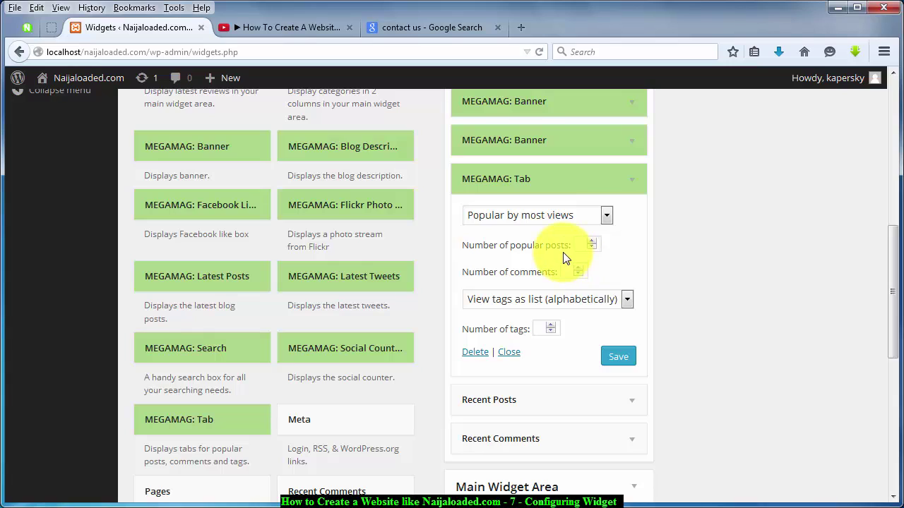
pyautogui.click(609, 209)
pyautogui.click(609, 210)
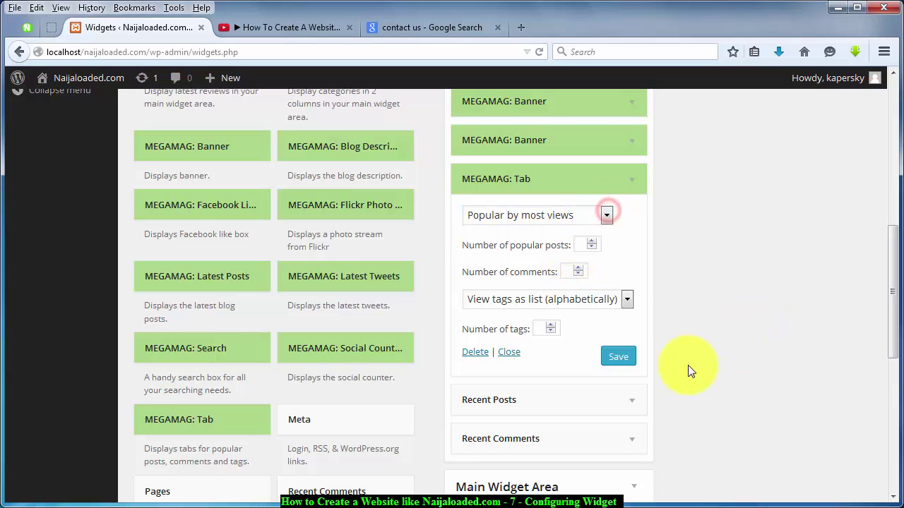
pyautogui.click(507, 353)
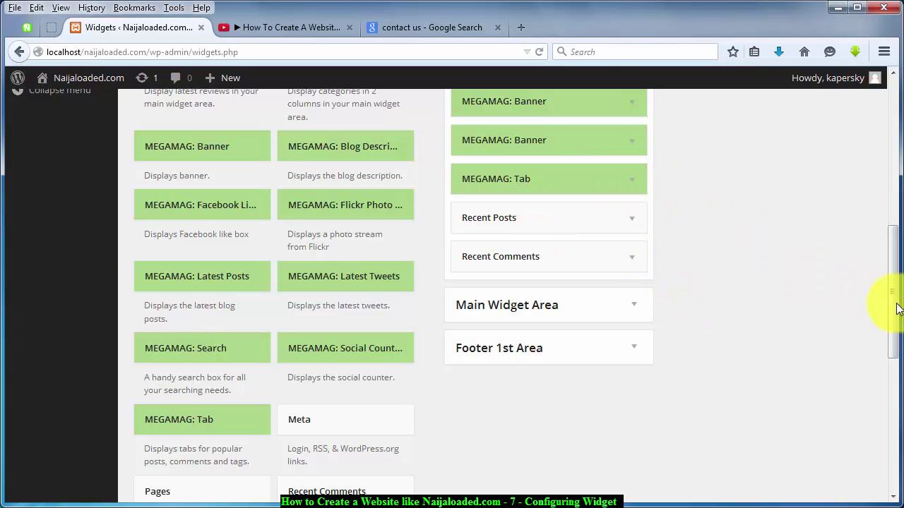
pyautogui.scroll(-2, 894, 315)
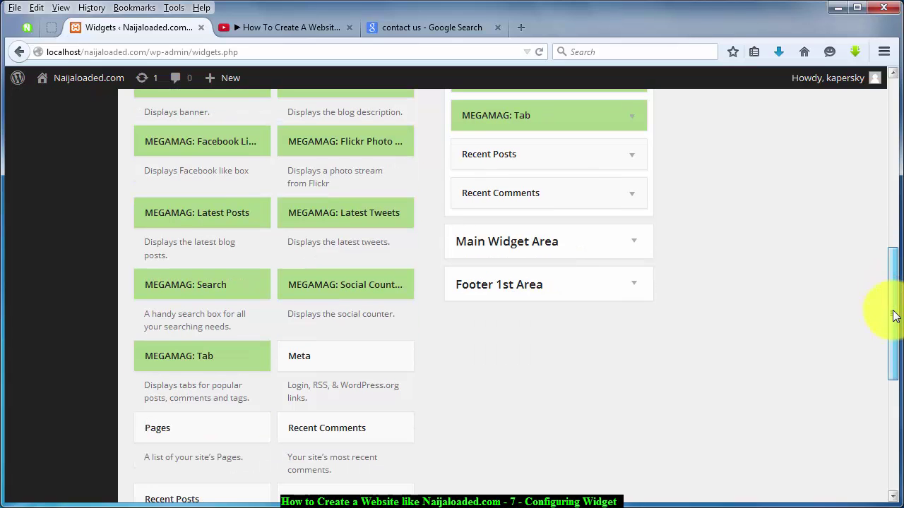
pyautogui.scroll(2, 598, 283)
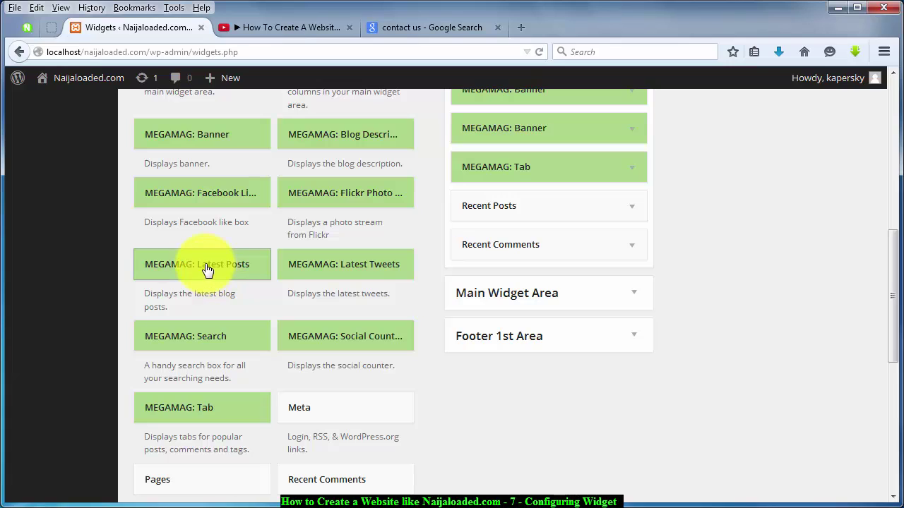
# Drop MEGAMAG: Latest Posts into the sidebar right below the MEGAMAG: Tab widget.
pyautogui.moveTo(207, 270); pyautogui.dragTo(520, 207)
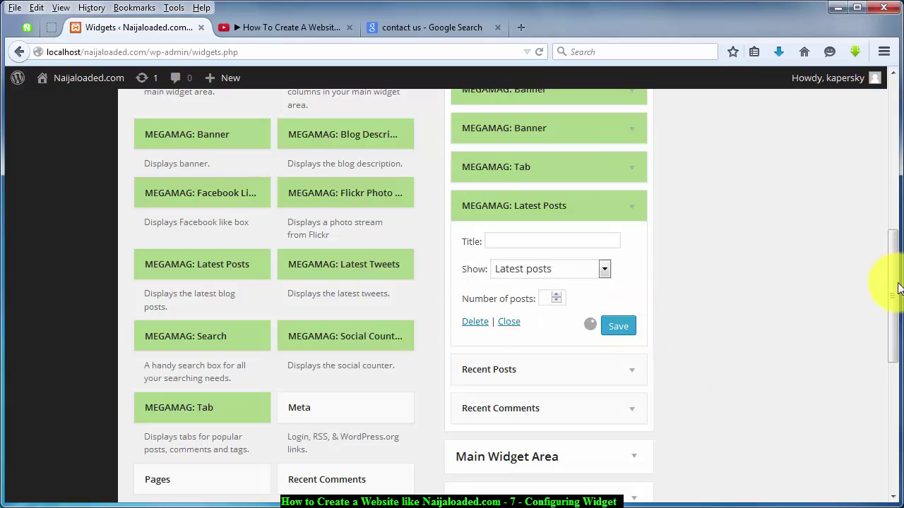
pyautogui.moveTo(898, 289)
pyautogui.mouseDown()
pyautogui.moveTo(898, 316)
pyautogui.moveTo(898, 294)
pyautogui.mouseUp()
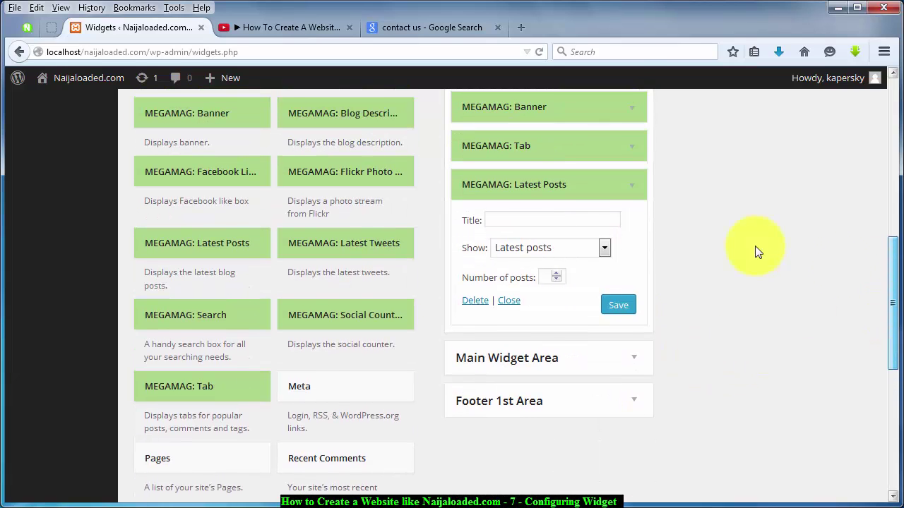
pyautogui.scroll(1, 545, 222)
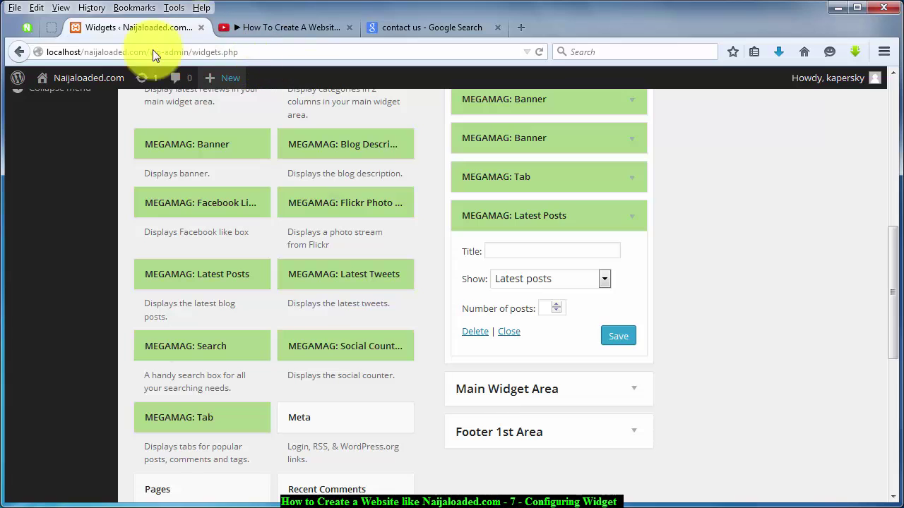
# Review the front page's orange Banner sidebar in a new tab, then switch to live Naijaloaded.
pyautogui.moveTo(86, 89)
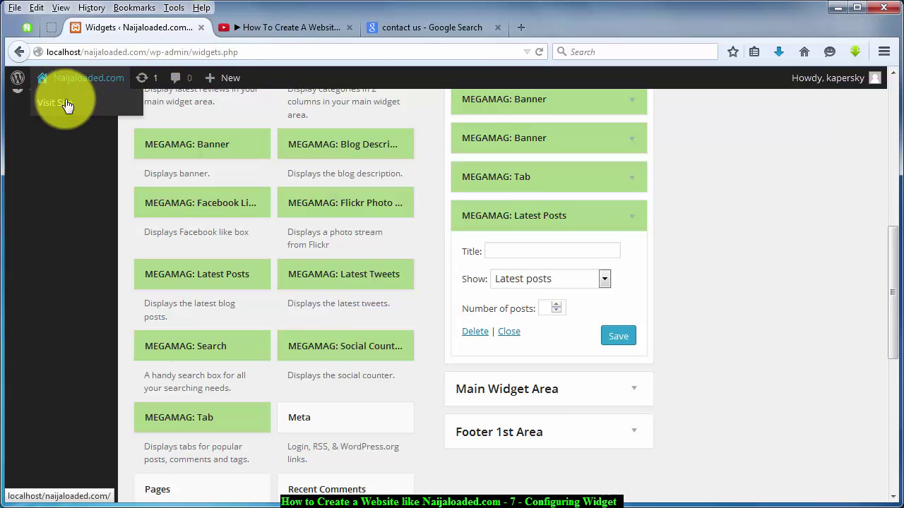
pyautogui.rightClick(67, 104)
pyautogui.click(105, 115)
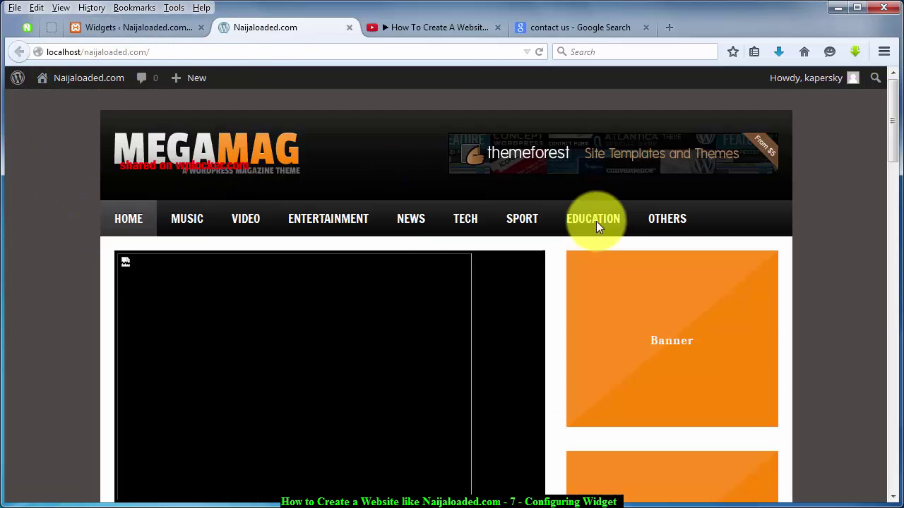
pyautogui.moveTo(895, 129); pyautogui.dragTo(894, 141)
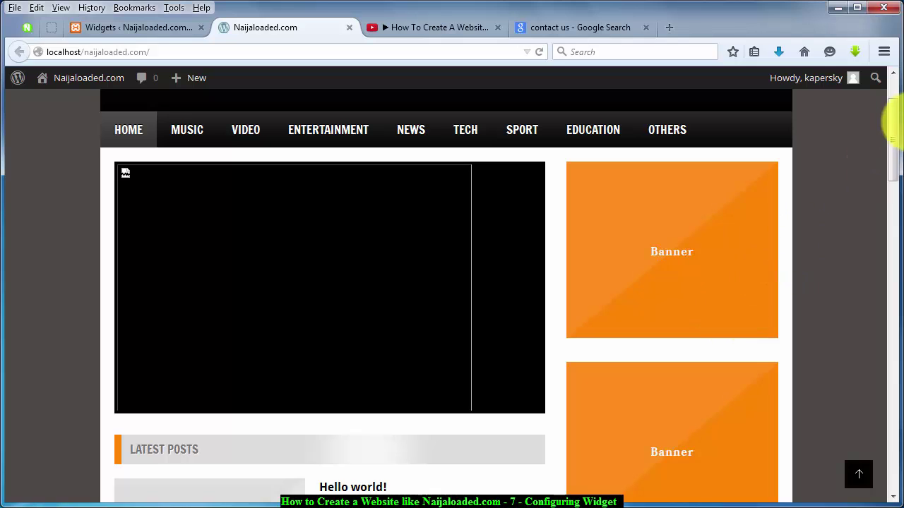
pyautogui.moveTo(892, 135); pyautogui.dragTo(894, 105)
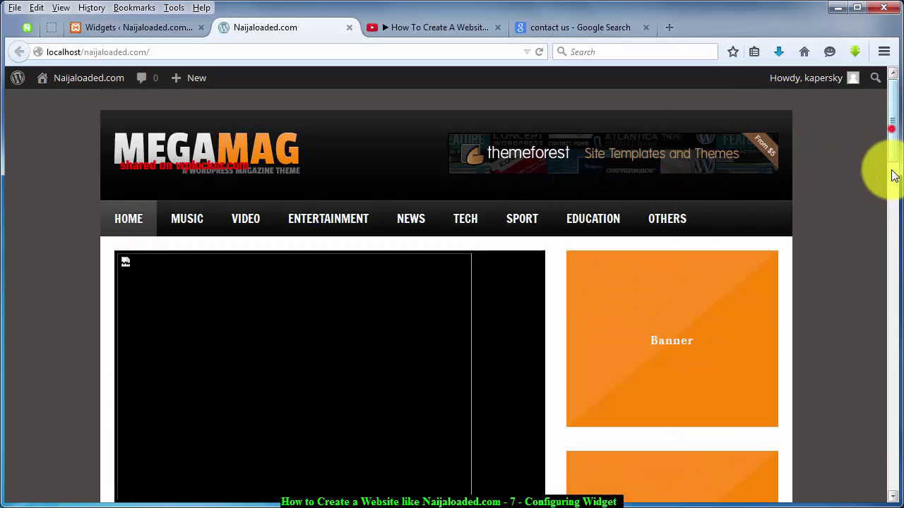
pyautogui.scroll(-4, 847, 212)
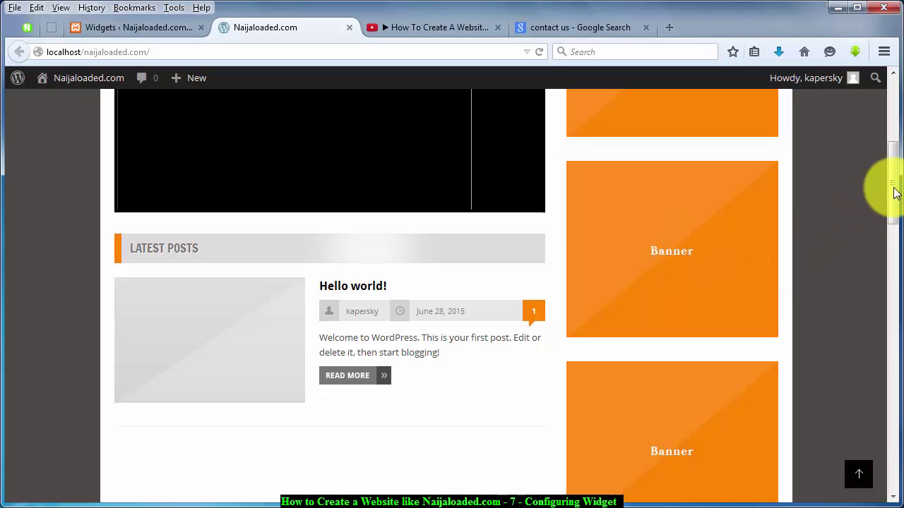
pyautogui.scroll(4, 888, 99)
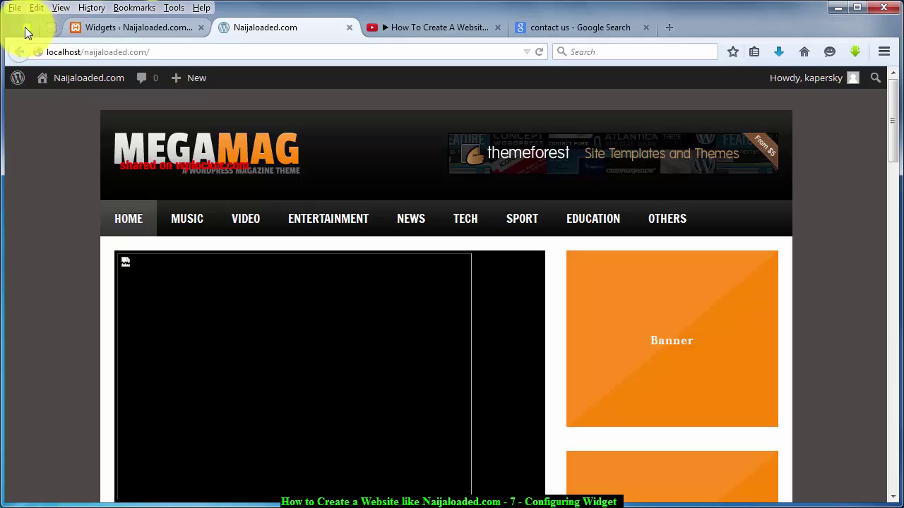
pyautogui.hotkey('ctrl', '1')
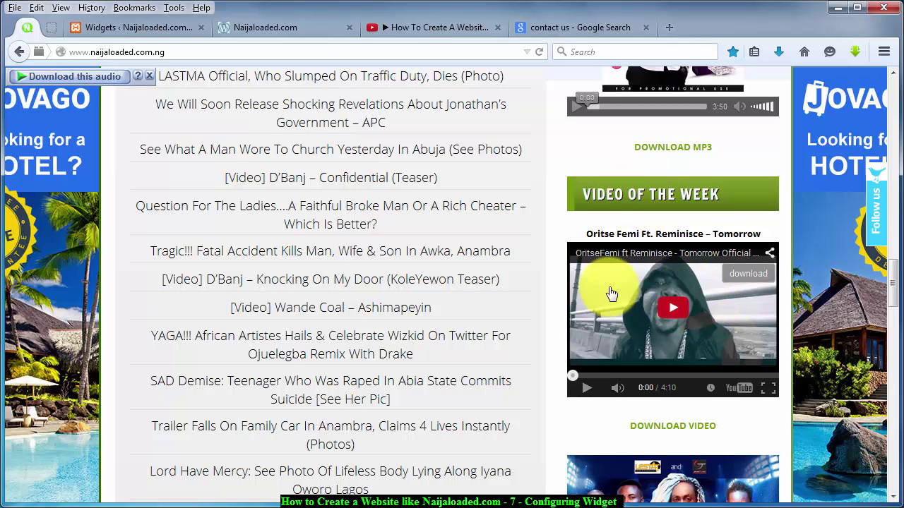
# Get the part-6 tutorial video's 560×315 iframe embed code from YouTube's Share > Embed.
pyautogui.click(161, 26)
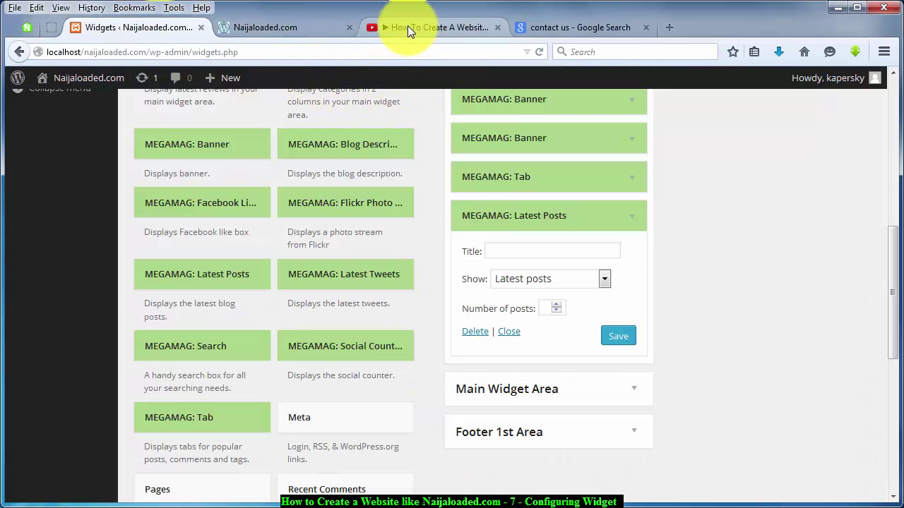
pyautogui.click(407, 27)
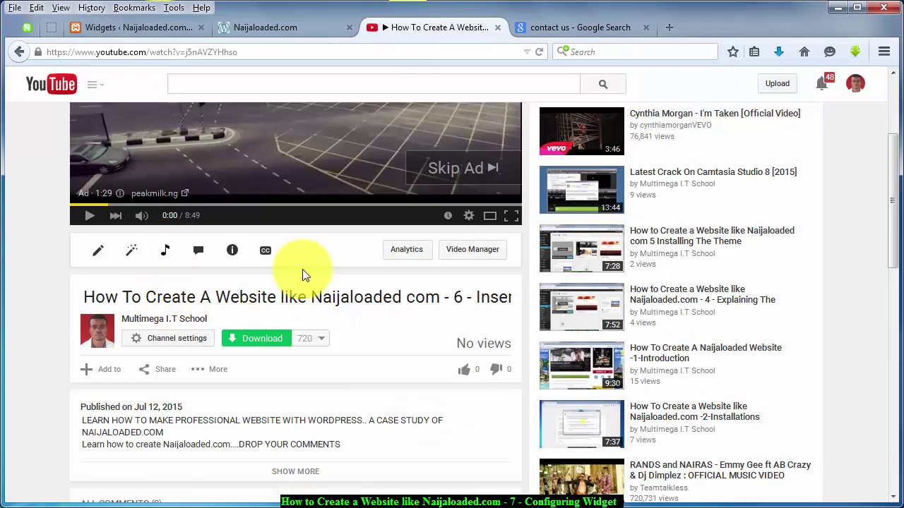
pyautogui.click(166, 370)
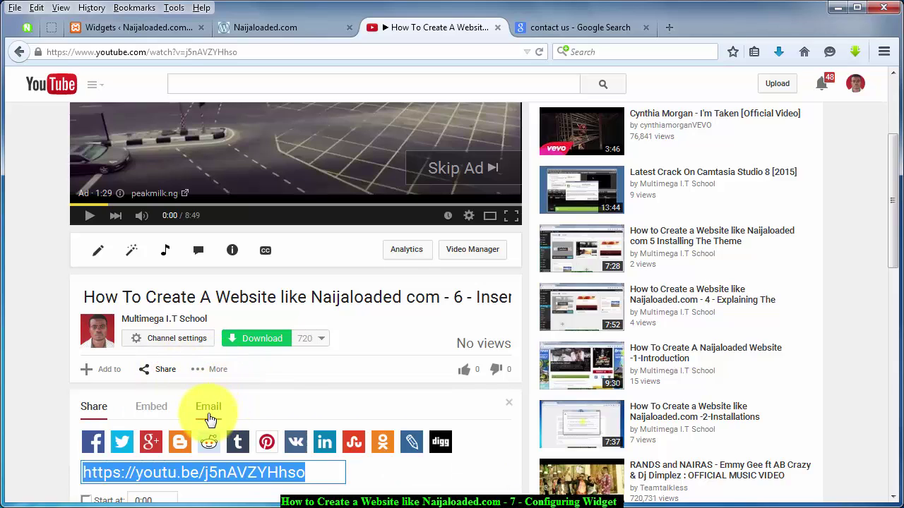
pyautogui.click(148, 413)
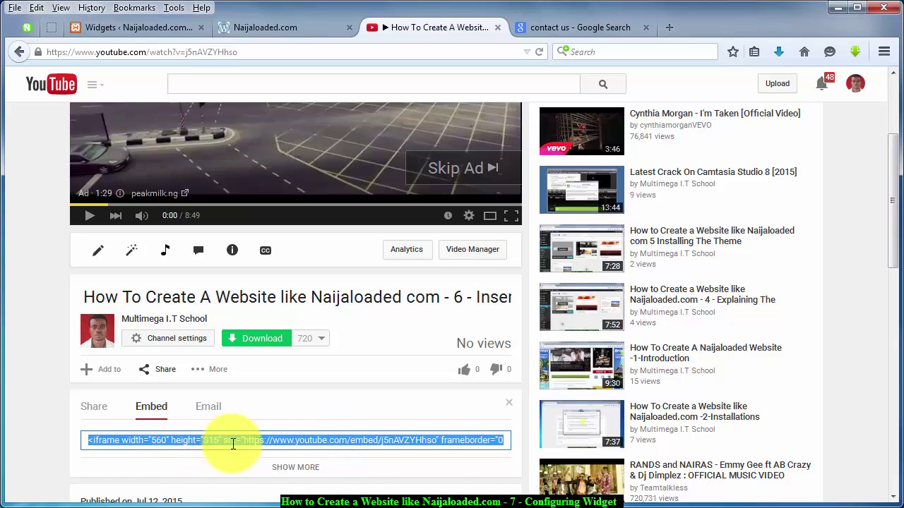
pyautogui.click(138, 31)
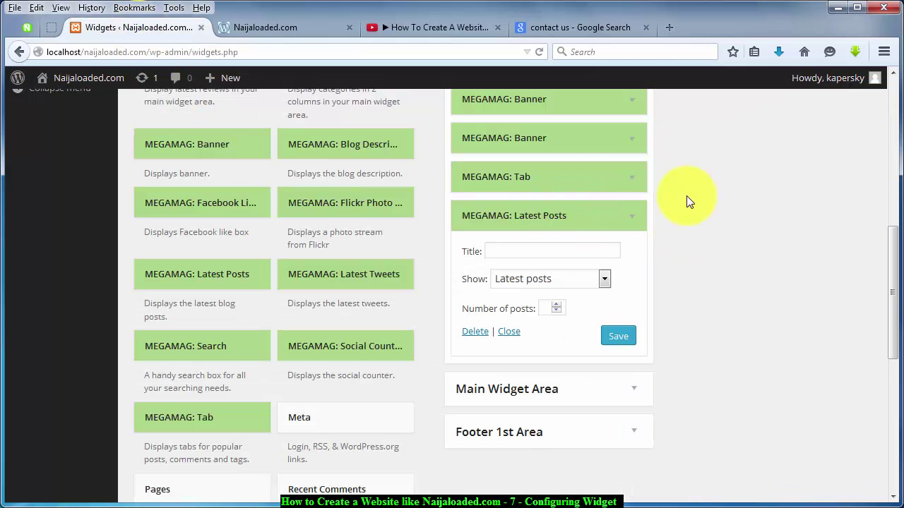
# Paste the YouTube iframe code into the fourth Banner widget's Banner HTML and save it.
pyautogui.click(509, 331)
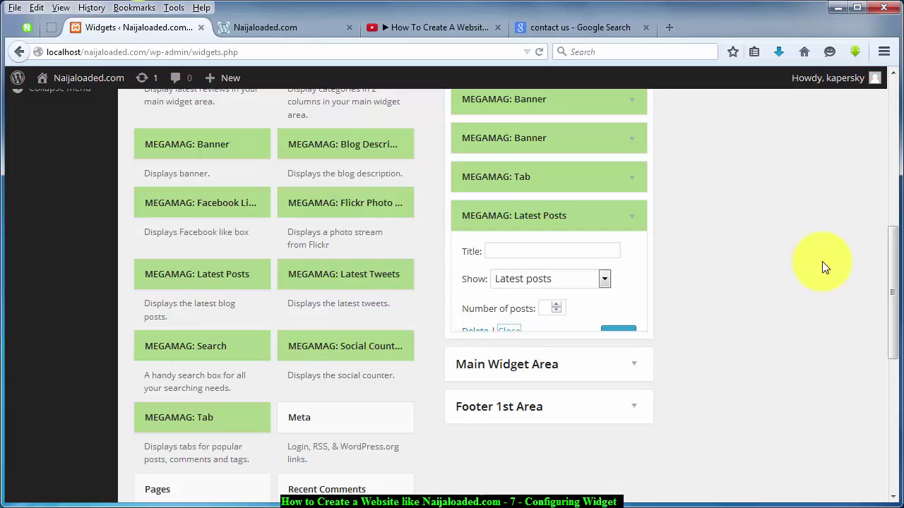
pyautogui.scroll(2, 893, 246)
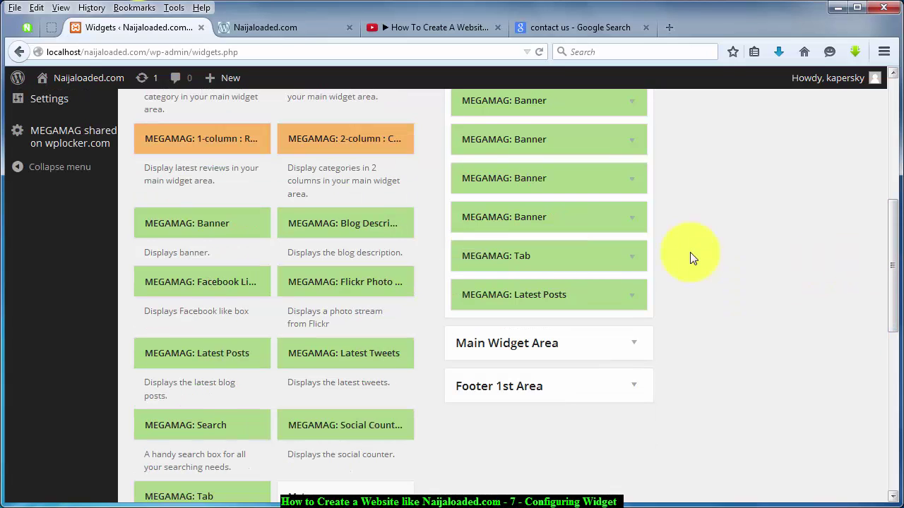
pyautogui.click(631, 222)
pyautogui.click(391, 289)
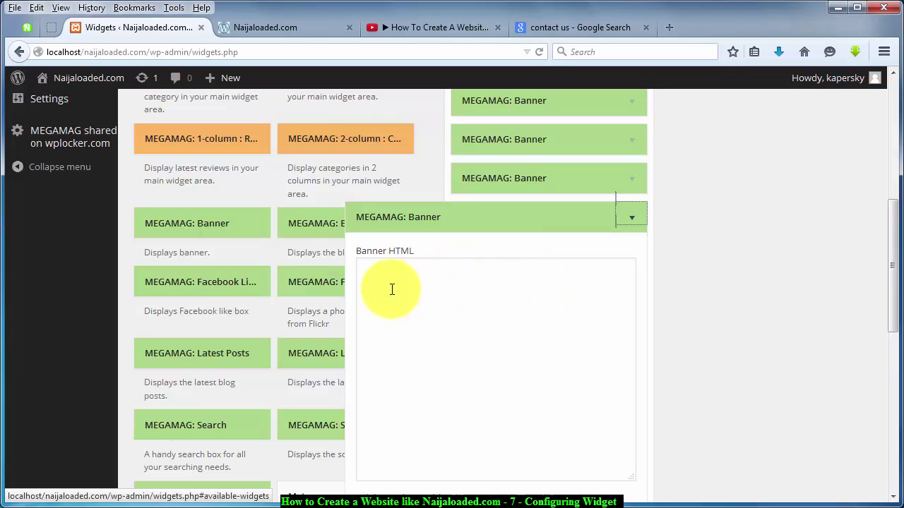
pyautogui.write('<iframe width="560" height="315" src="https://www.youtube.com/embed/j5nAVZYHhso" frameborder="0" allowfullscreen></iframe>')
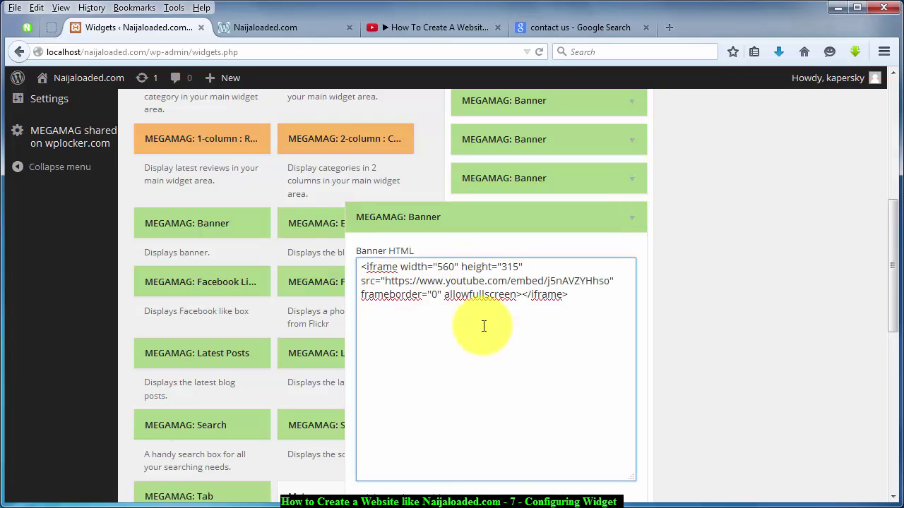
pyautogui.moveTo(894, 297); pyautogui.dragTo(895, 323)
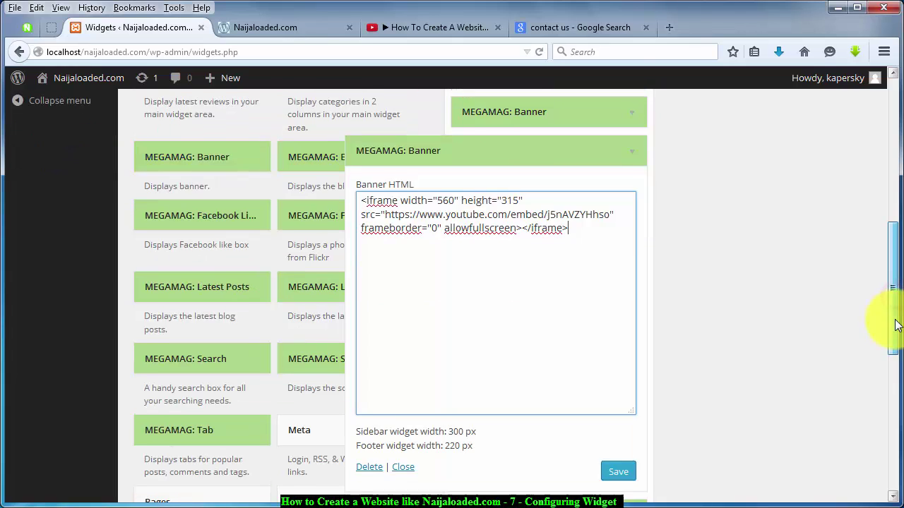
pyautogui.click(618, 468)
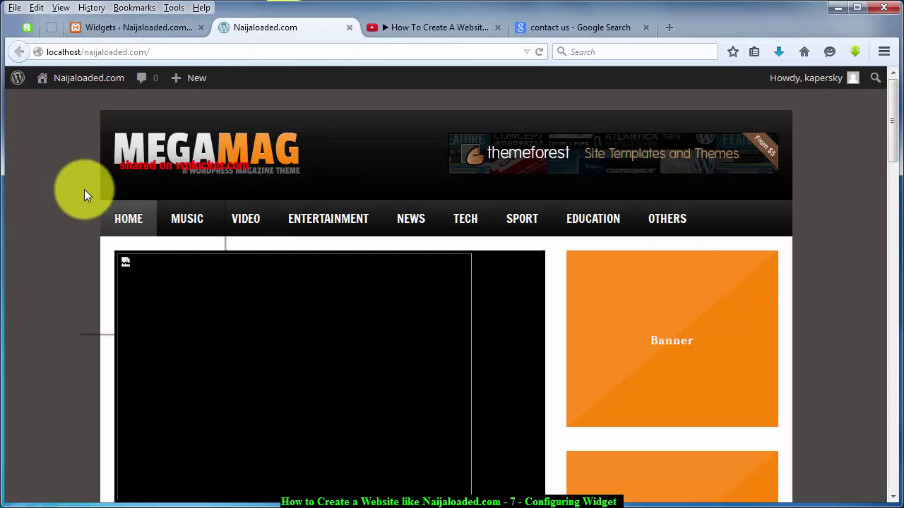
# Reload the live homepage and scroll to the sidebar YouTube video, then go back to Widgets.
pyautogui.rightClick(76, 164)
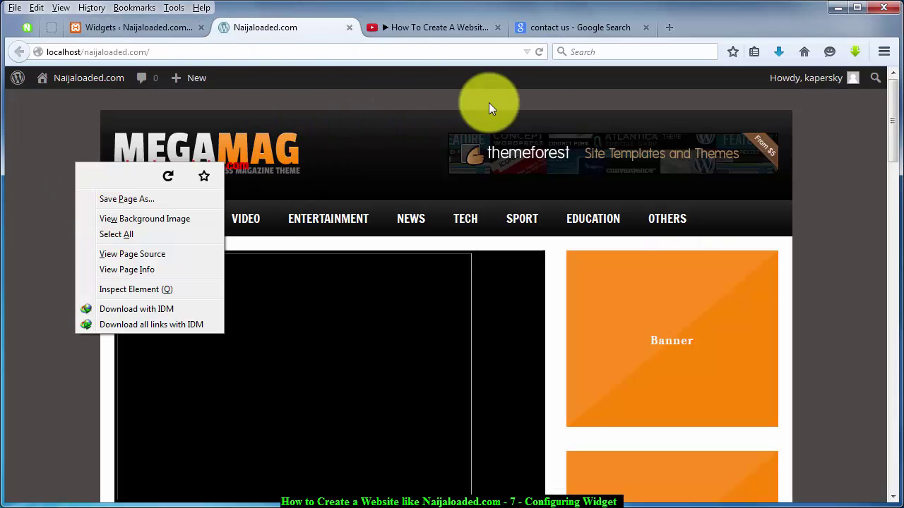
pyautogui.click(168, 179)
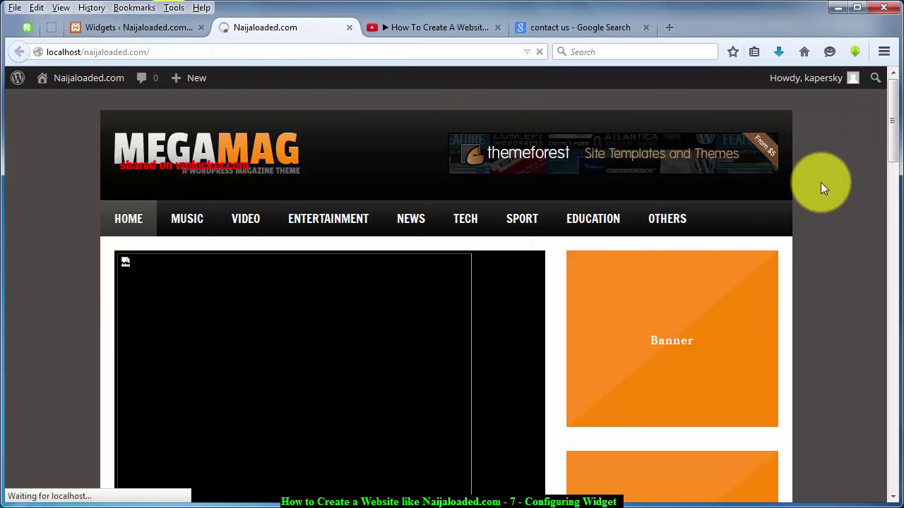
pyautogui.moveTo(892, 135); pyautogui.dragTo(894, 389)
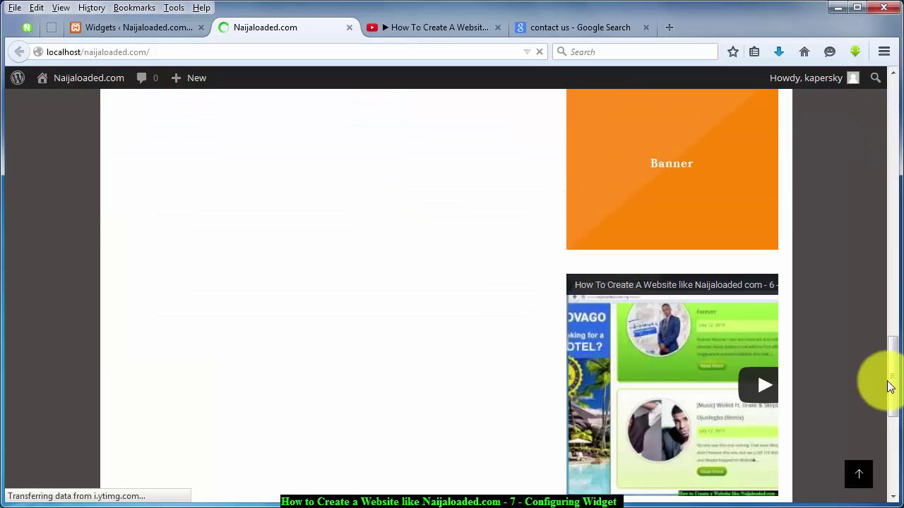
pyautogui.moveTo(894, 413)
pyautogui.mouseDown()
pyautogui.moveTo(894, 383)
pyautogui.moveTo(894, 404)
pyautogui.mouseUp()
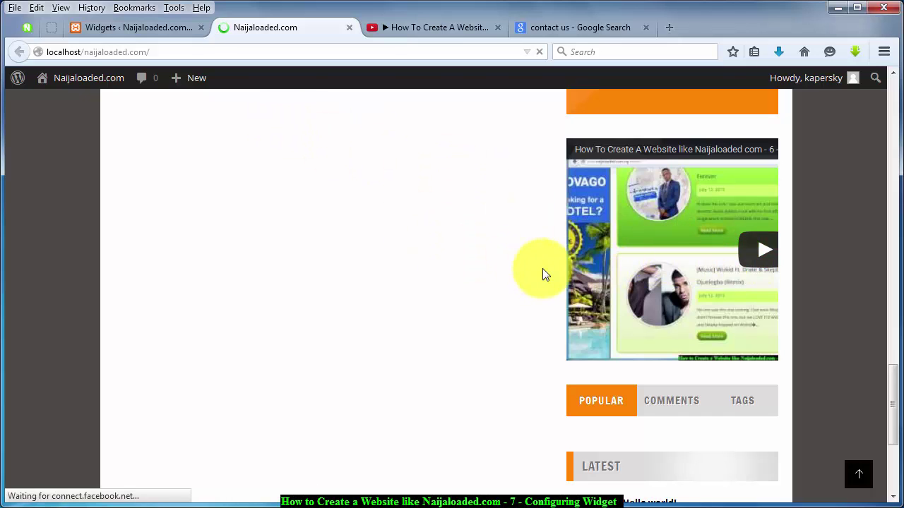
pyautogui.click(131, 27)
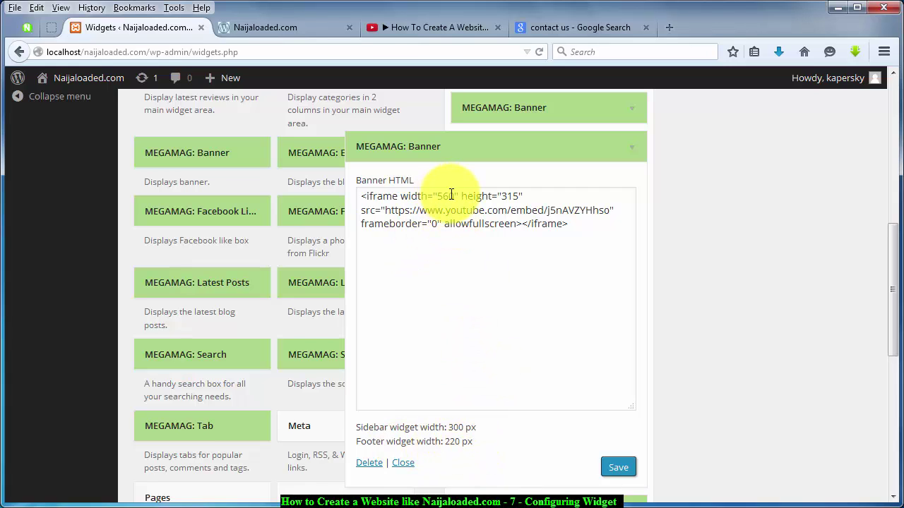
# Change the Banner iframe to width 300 and height 220, then save the widget.
pyautogui.moveTo(452, 196); pyautogui.dragTo(441, 197)
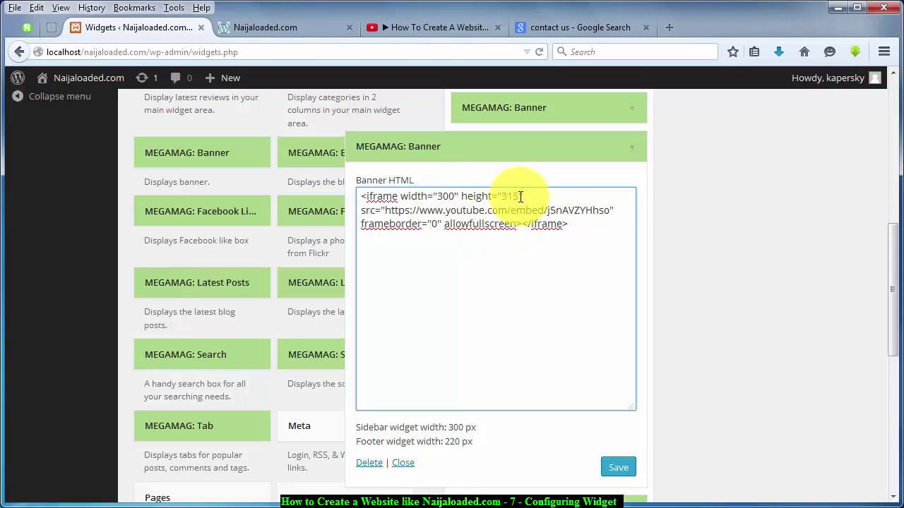
pyautogui.moveTo(520, 193); pyautogui.dragTo(506, 195)
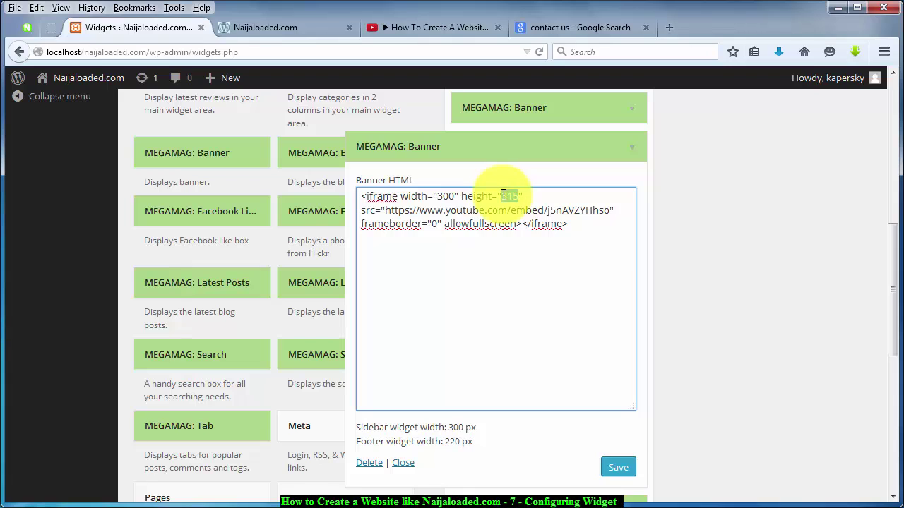
pyautogui.write('22')
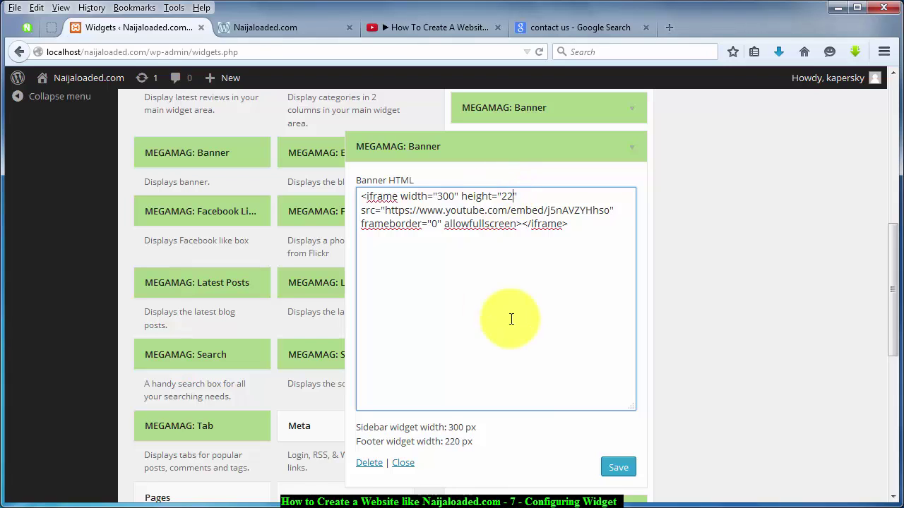
pyautogui.write('0')
pyautogui.click(601, 468)
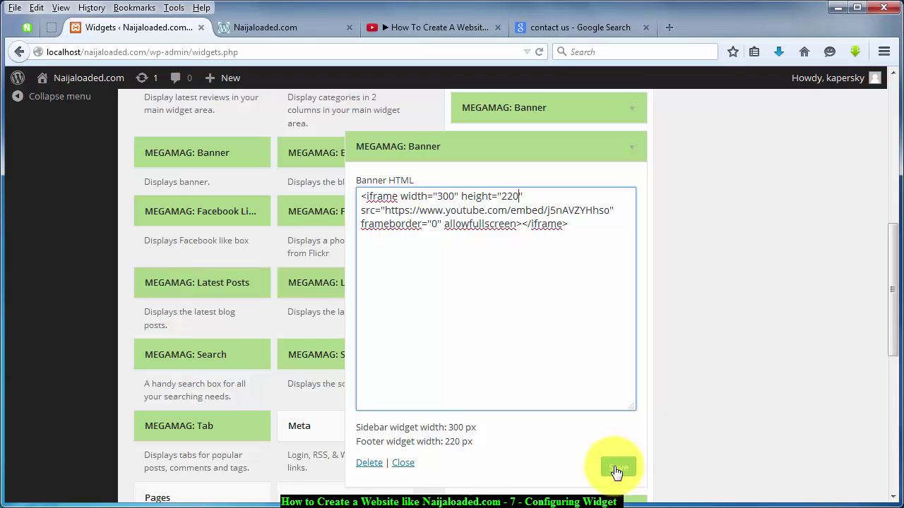
pyautogui.click(616, 468)
# Reload the Naijaloaded.com homepage and scroll to confirm the YouTube video now fits the sidebar below the orange Banner boxes.
pyautogui.click(270, 28)
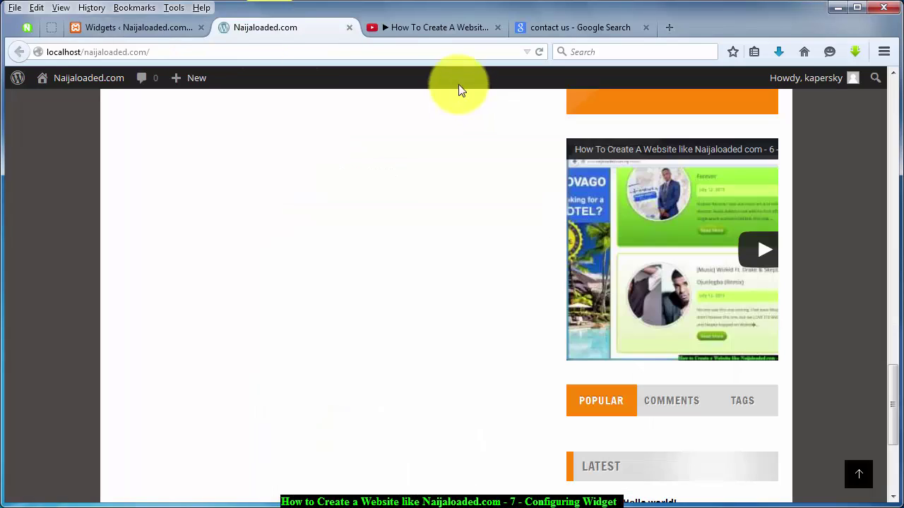
pyautogui.click(540, 52)
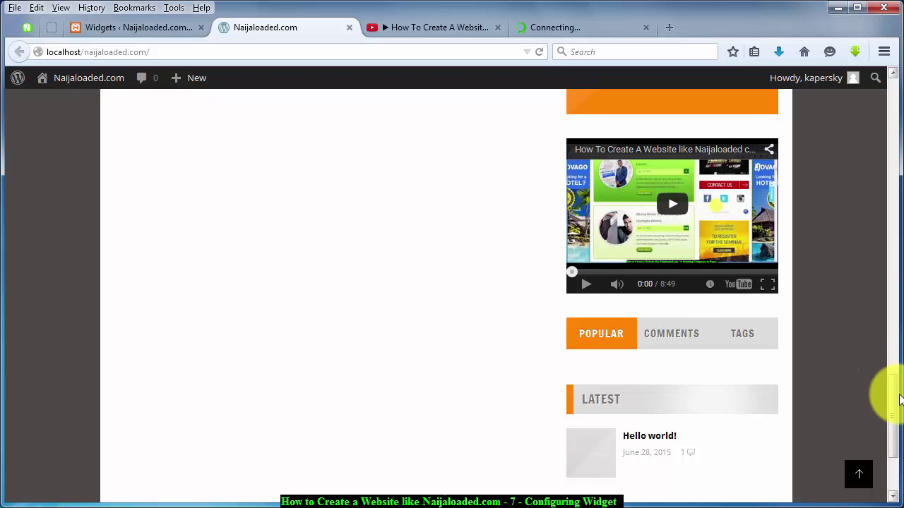
pyautogui.moveTo(893, 401); pyautogui.dragTo(895, 77)
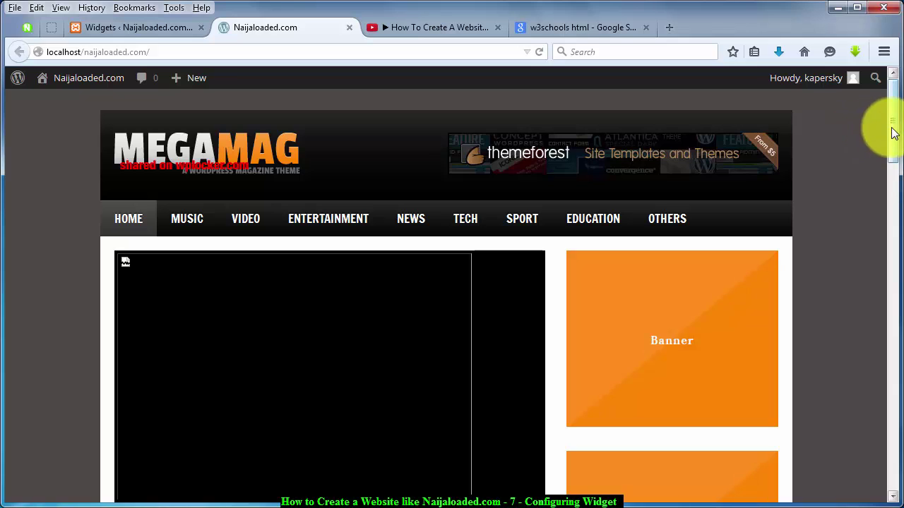
pyautogui.moveTo(894, 171); pyautogui.dragTo(892, 120)
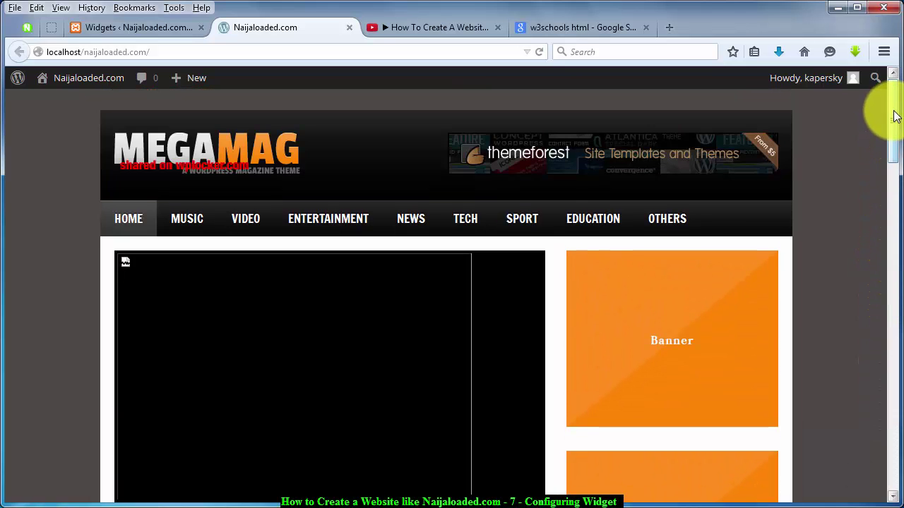
pyautogui.scroll(-4, 888, 163)
pyautogui.scroll(-7, 894, 212)
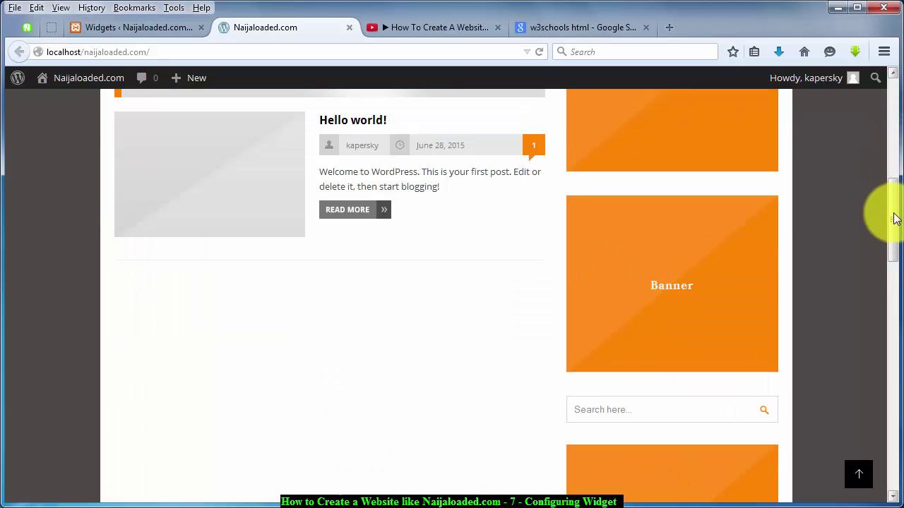
pyautogui.scroll(2, 884, 149)
pyautogui.scroll(9, 894, 120)
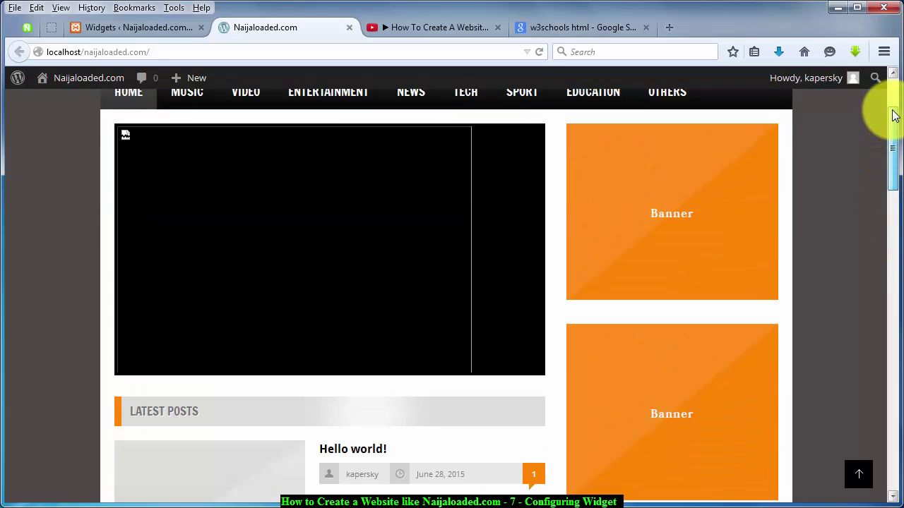
pyautogui.scroll(-10, 896, 257)
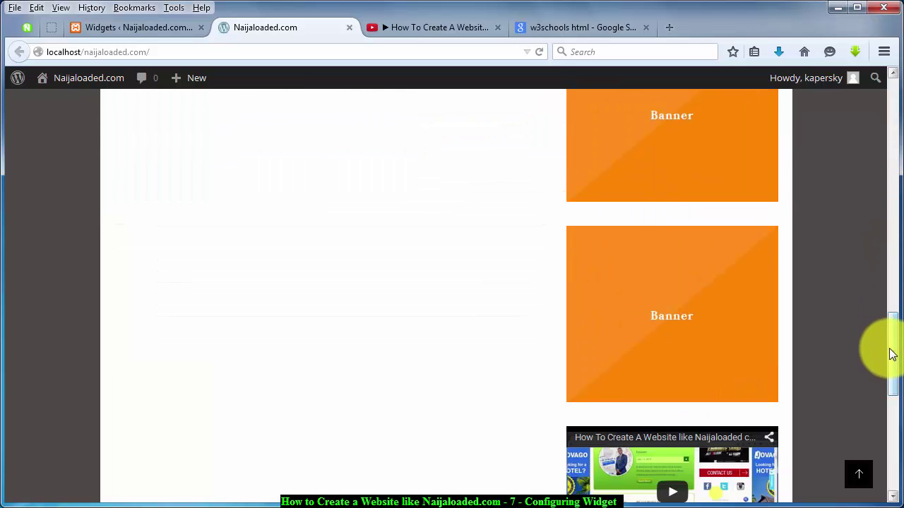
pyautogui.scroll(-6, 891, 355)
pyautogui.scroll(15, 890, 297)
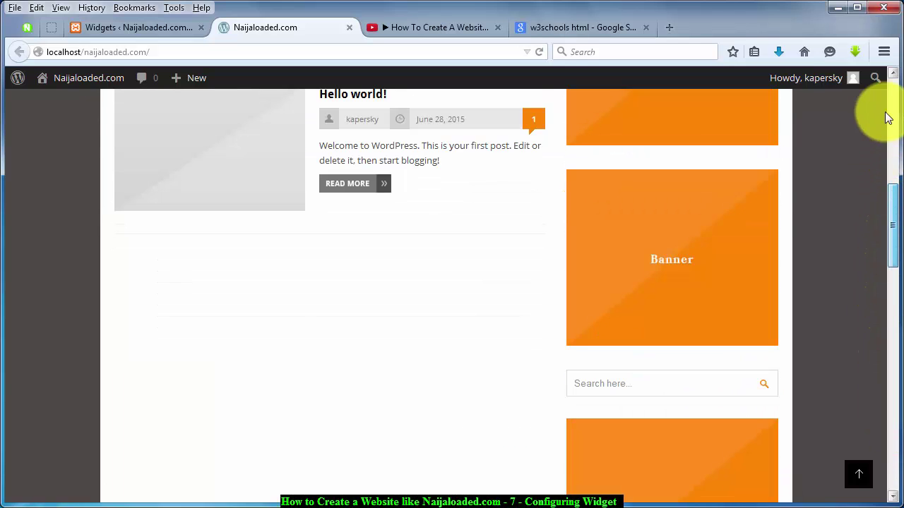
pyautogui.scroll(6, 887, 106)
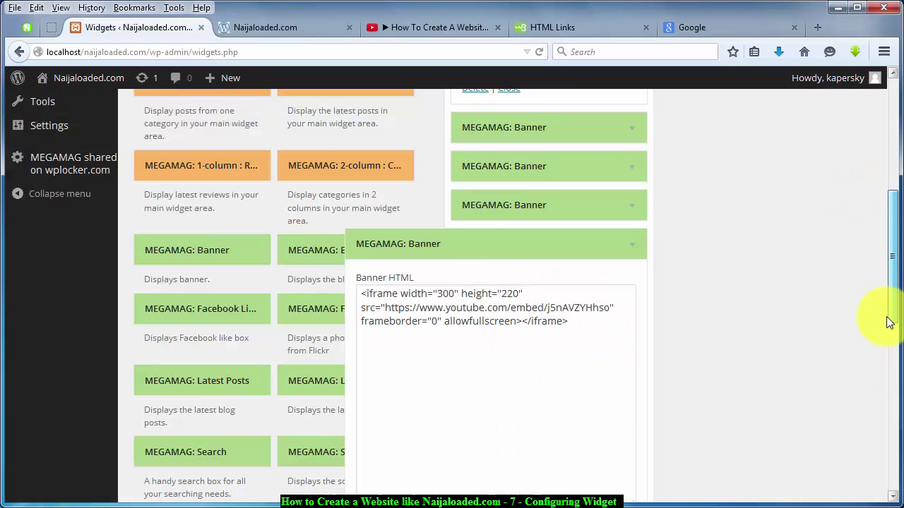
# Scroll through the Sidebar Widget Area's Banner widgets, including the one holding the 300×220 YouTube iframe.
pyautogui.scroll(3, 883, 313)
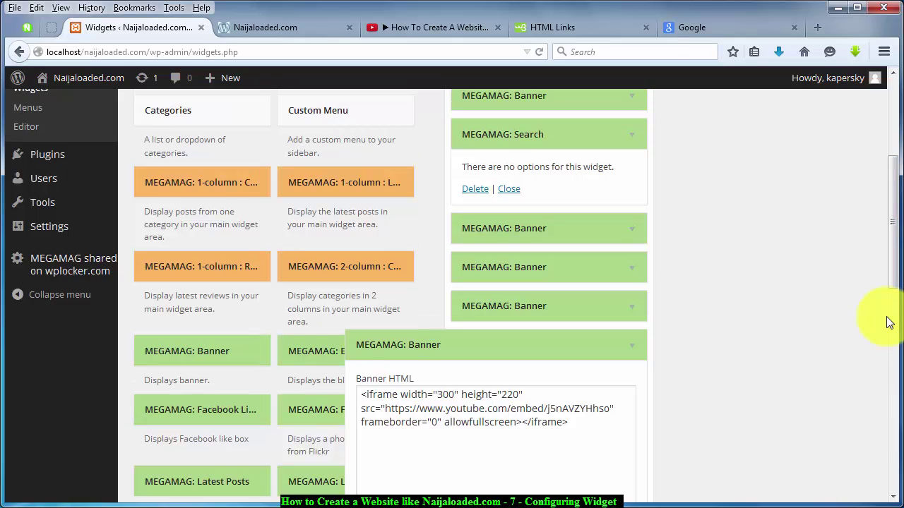
pyautogui.scroll(1, 889, 322)
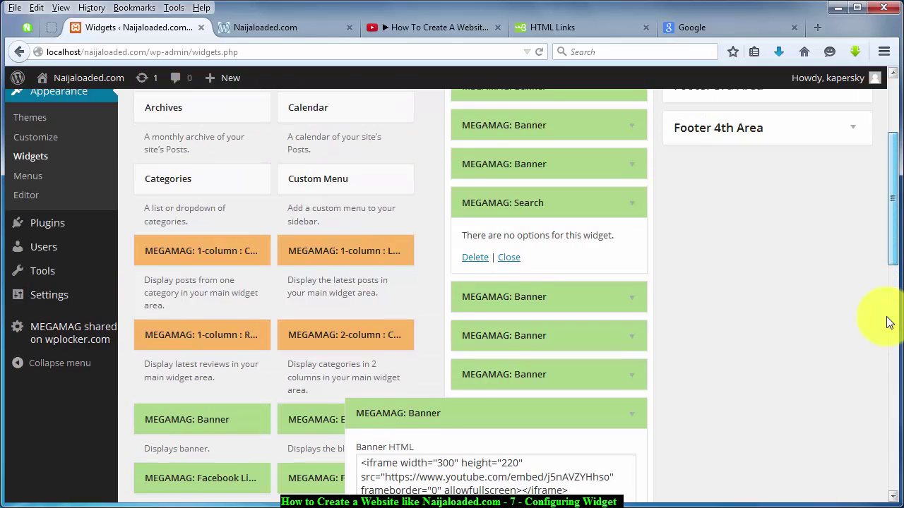
pyautogui.scroll(2, 889, 322)
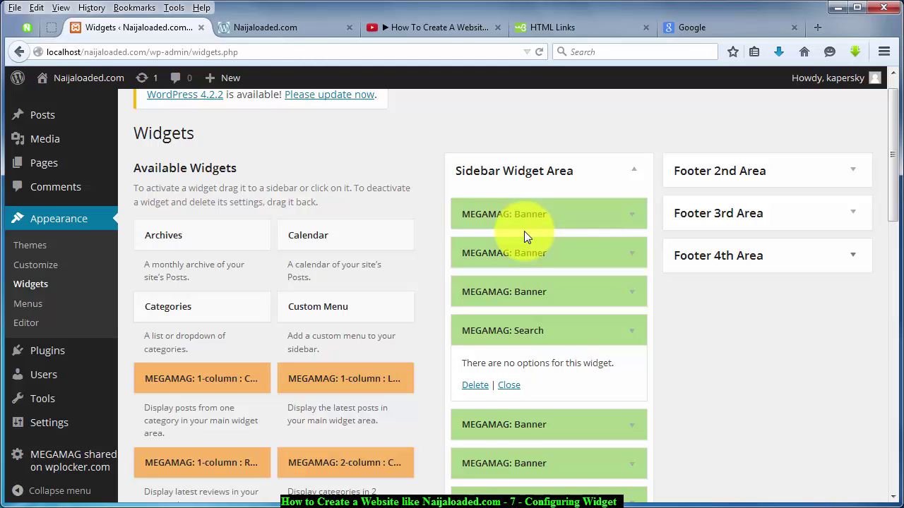
pyautogui.scroll(-6, 524, 231)
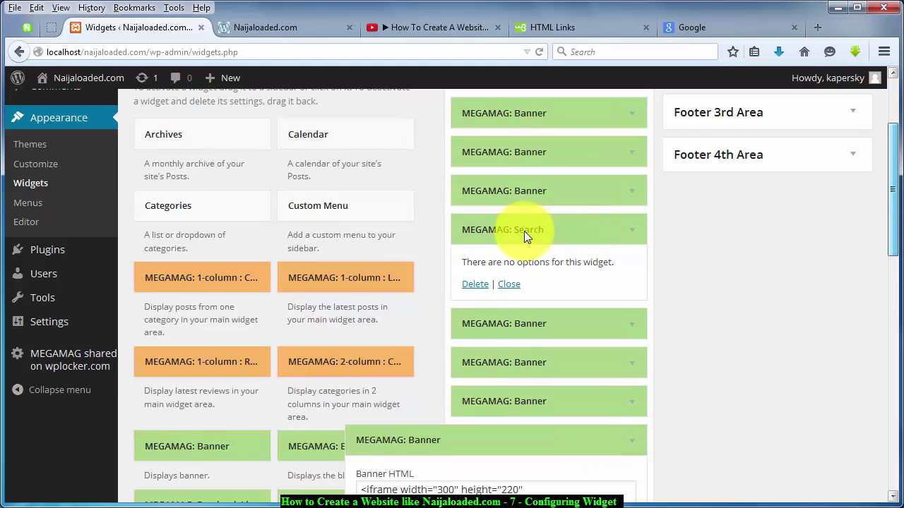